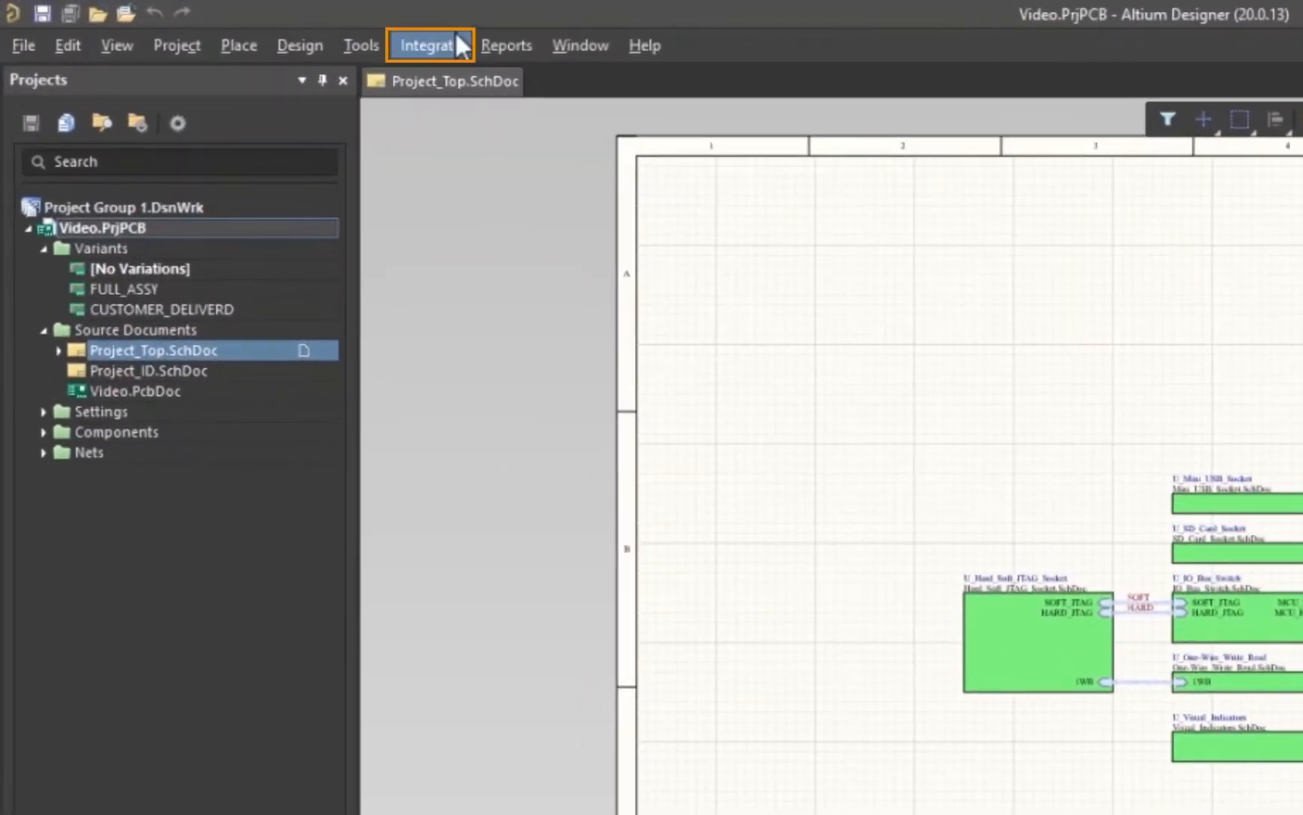
Open Save to PLM for the Video project and create its design CAD document and PCB part
{"action": "left_click", "coordinate": [441, 43]}
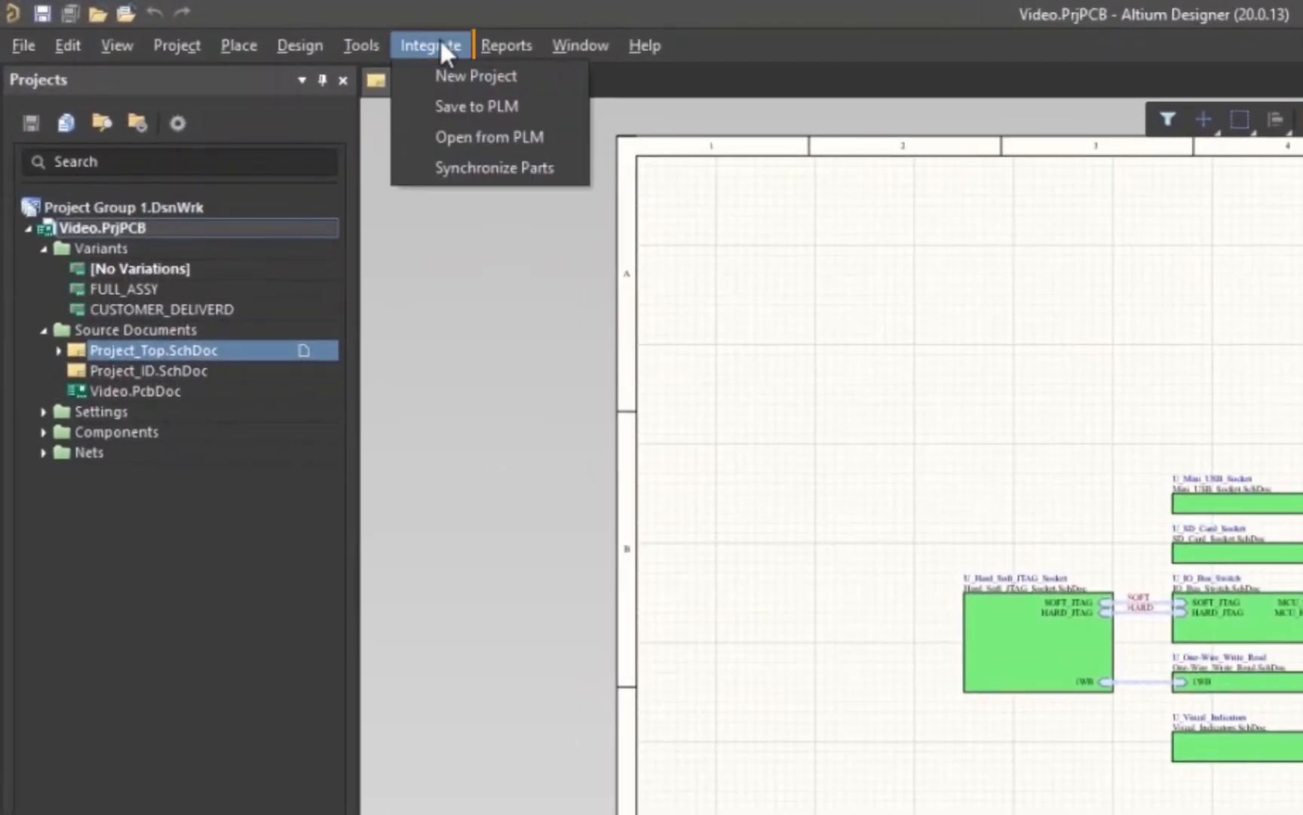
{"action": "left_click", "coordinate": [548, 103]}
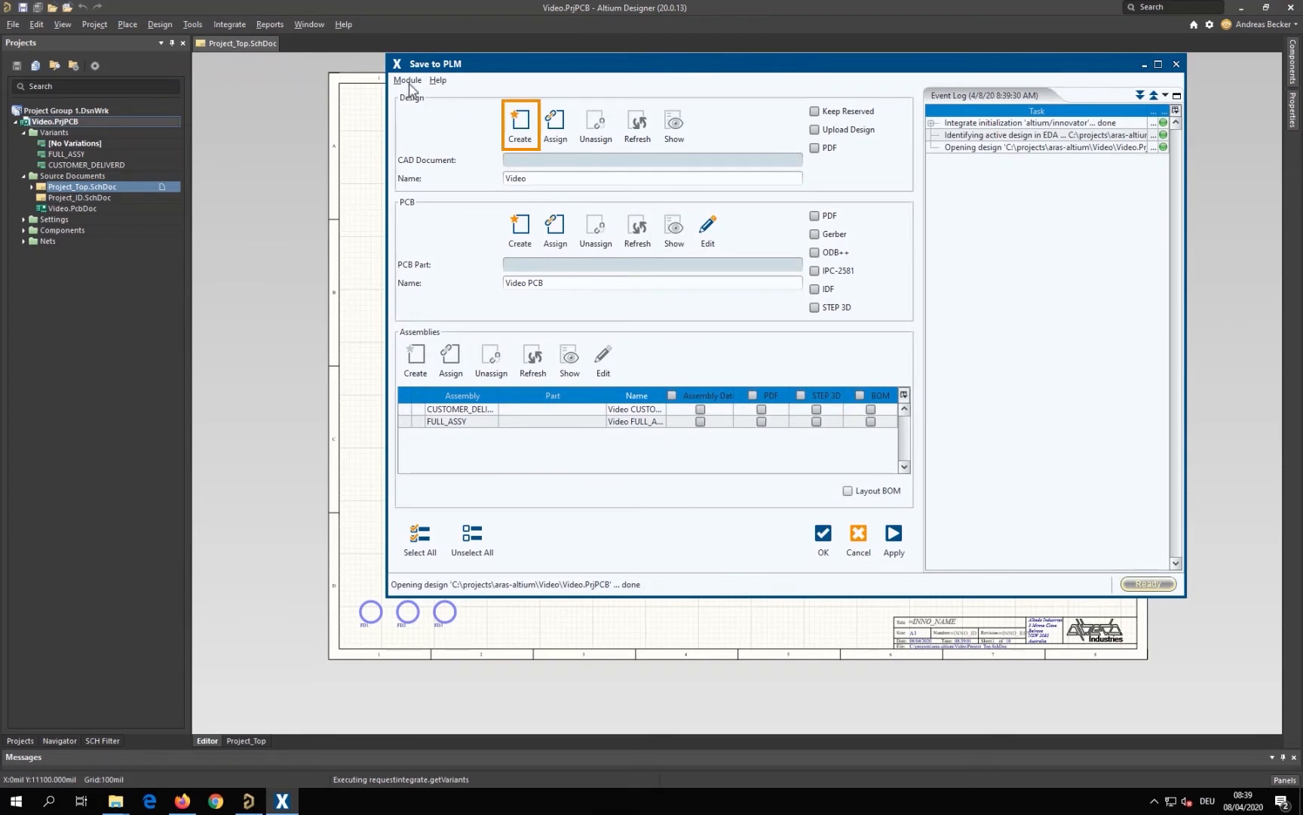
{"action": "left_click", "coordinate": [514, 120]}
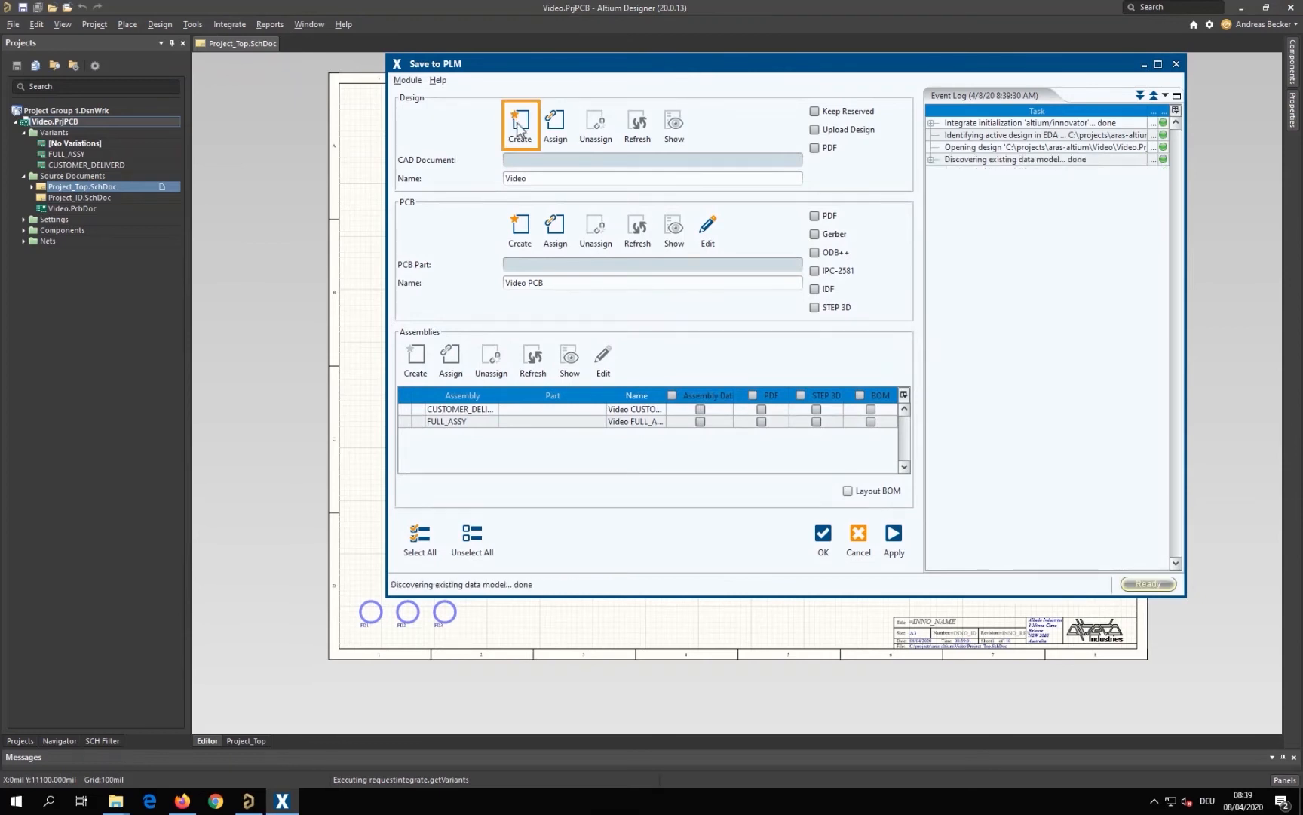
{"action": "left_click", "coordinate": [516, 122]}
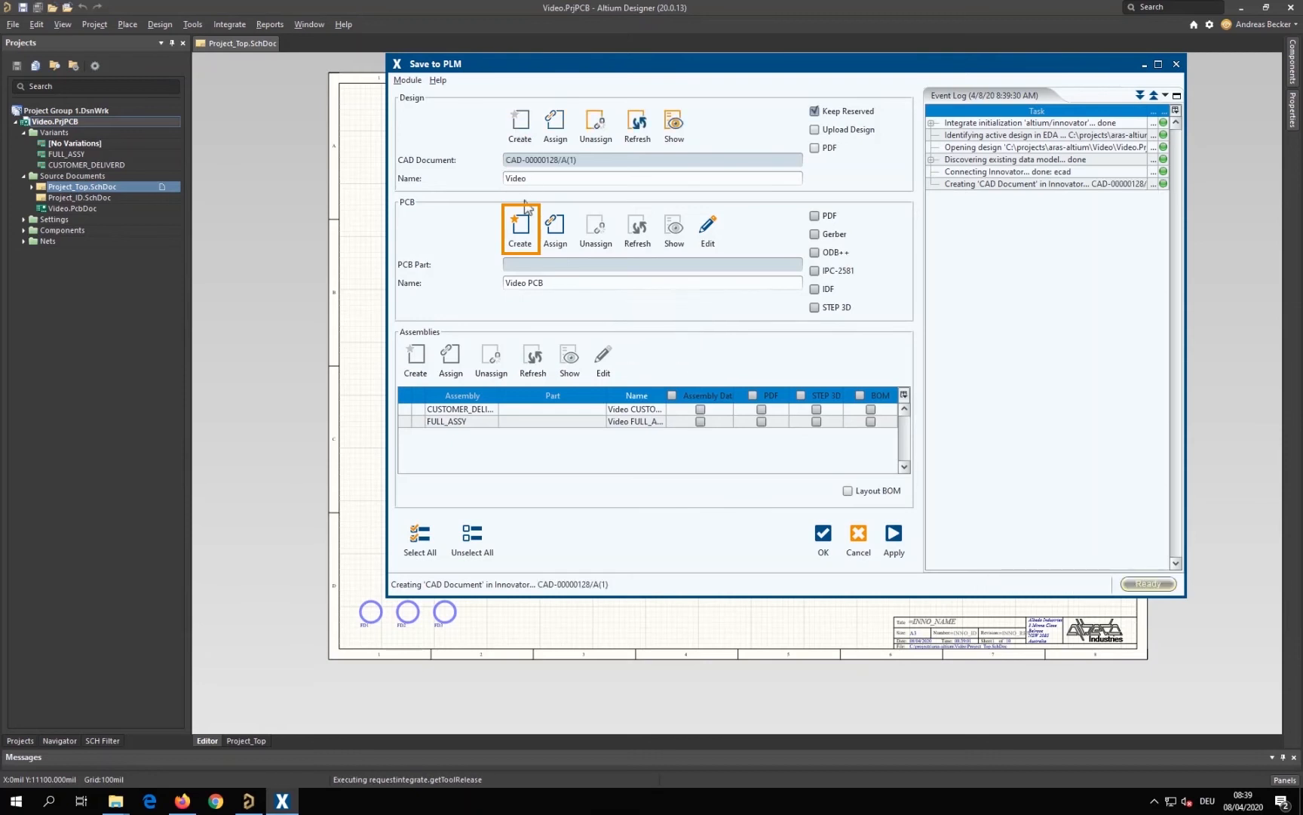
{"action": "left_click", "coordinate": [522, 225]}
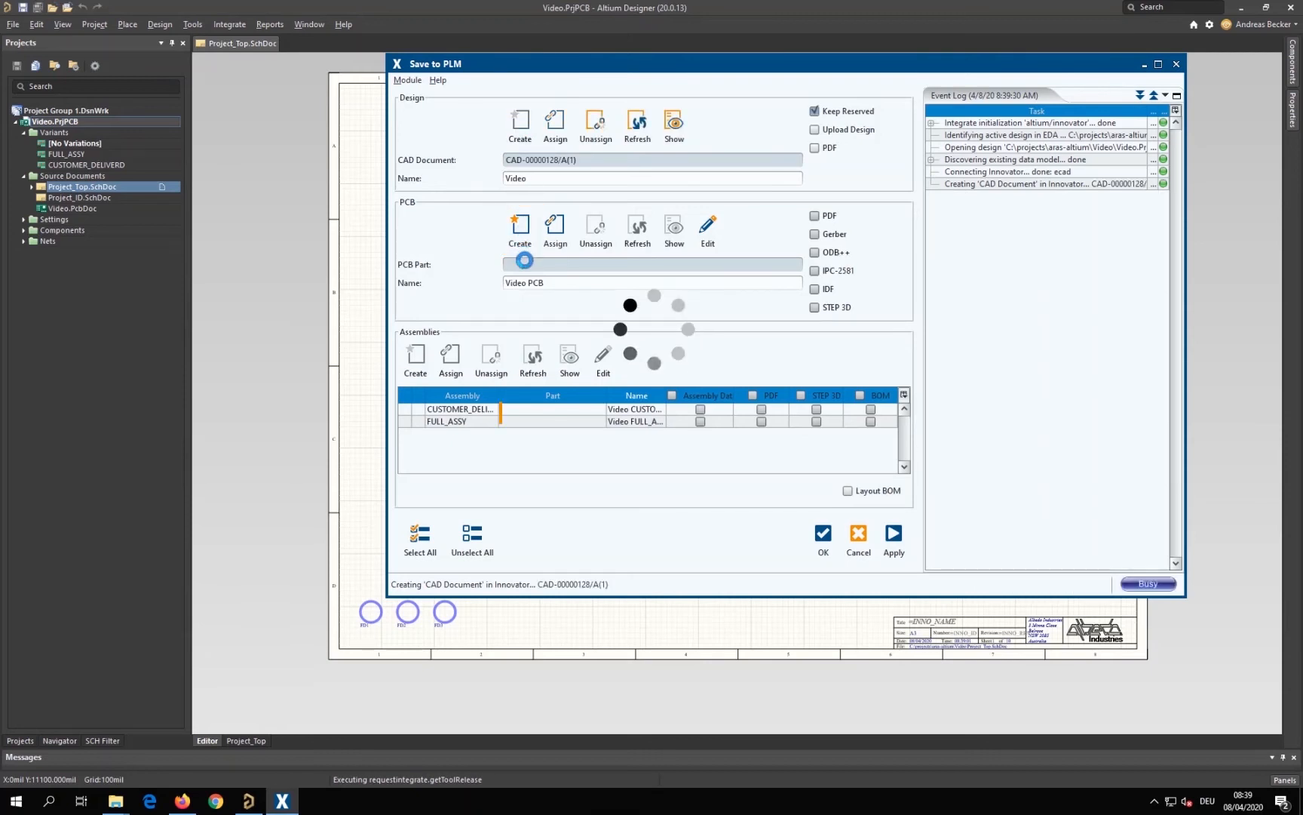
Create PLM parts for both the CUSTOMER_DELIVERD and FULL_ASSY assemblies
{"action": "left_click", "coordinate": [402, 409]}
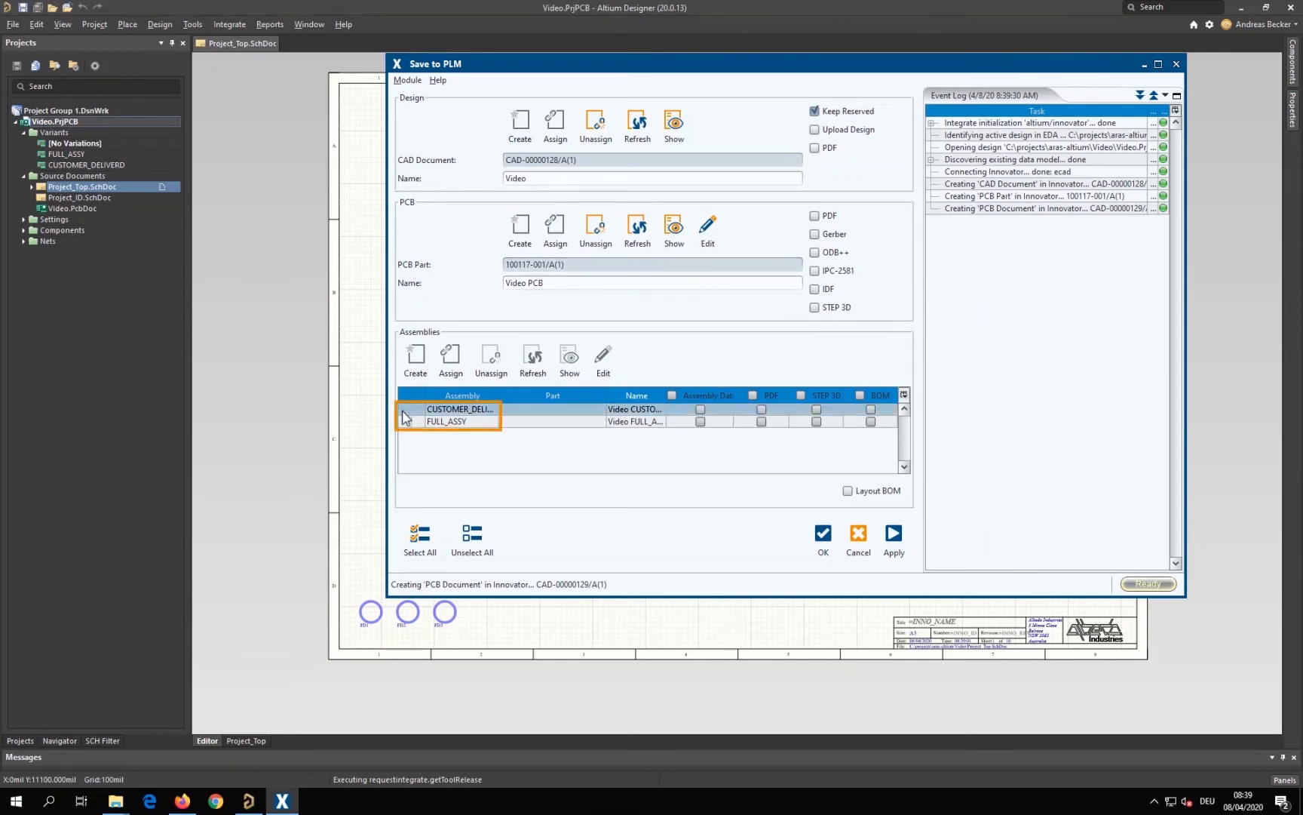
{"action": "left_click", "coordinate": [403, 422], "text": "shift"}
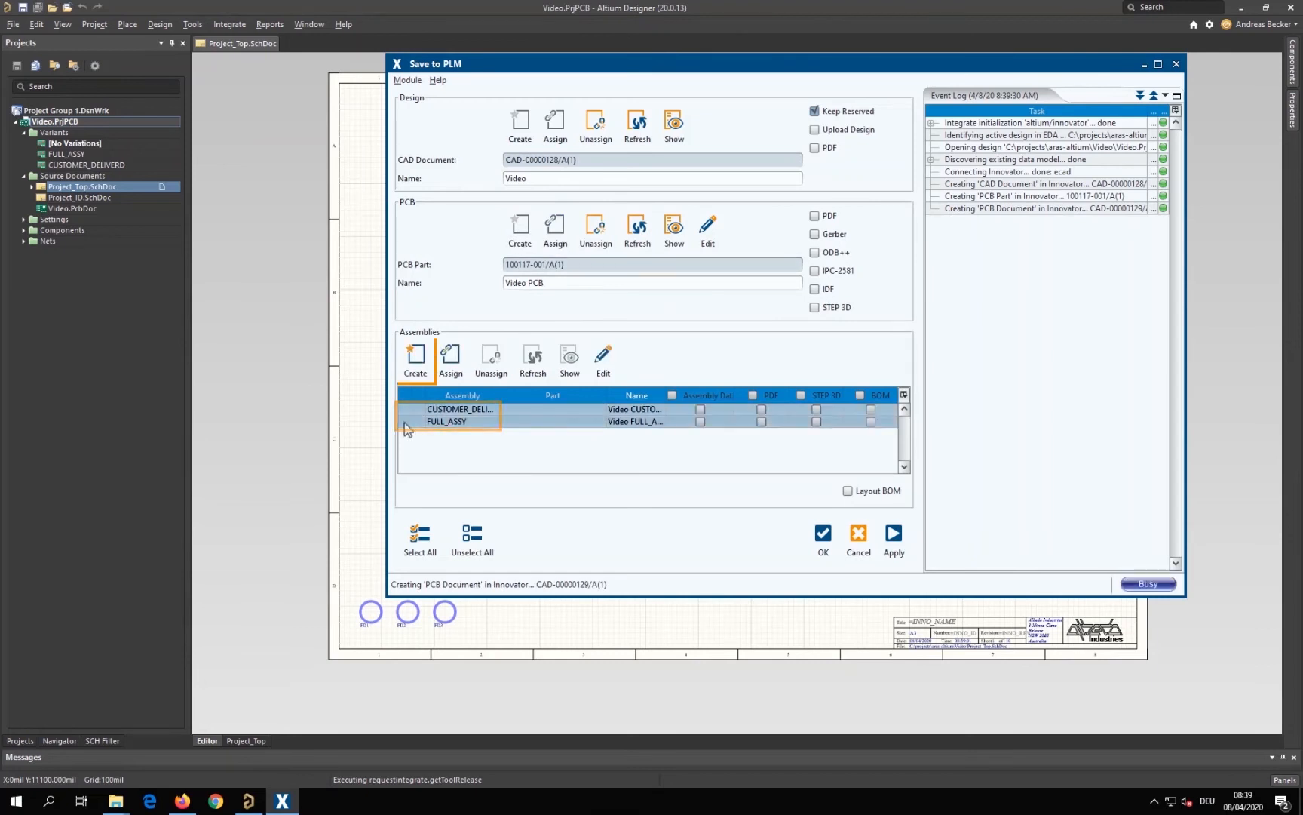
{"action": "left_click", "coordinate": [416, 362]}
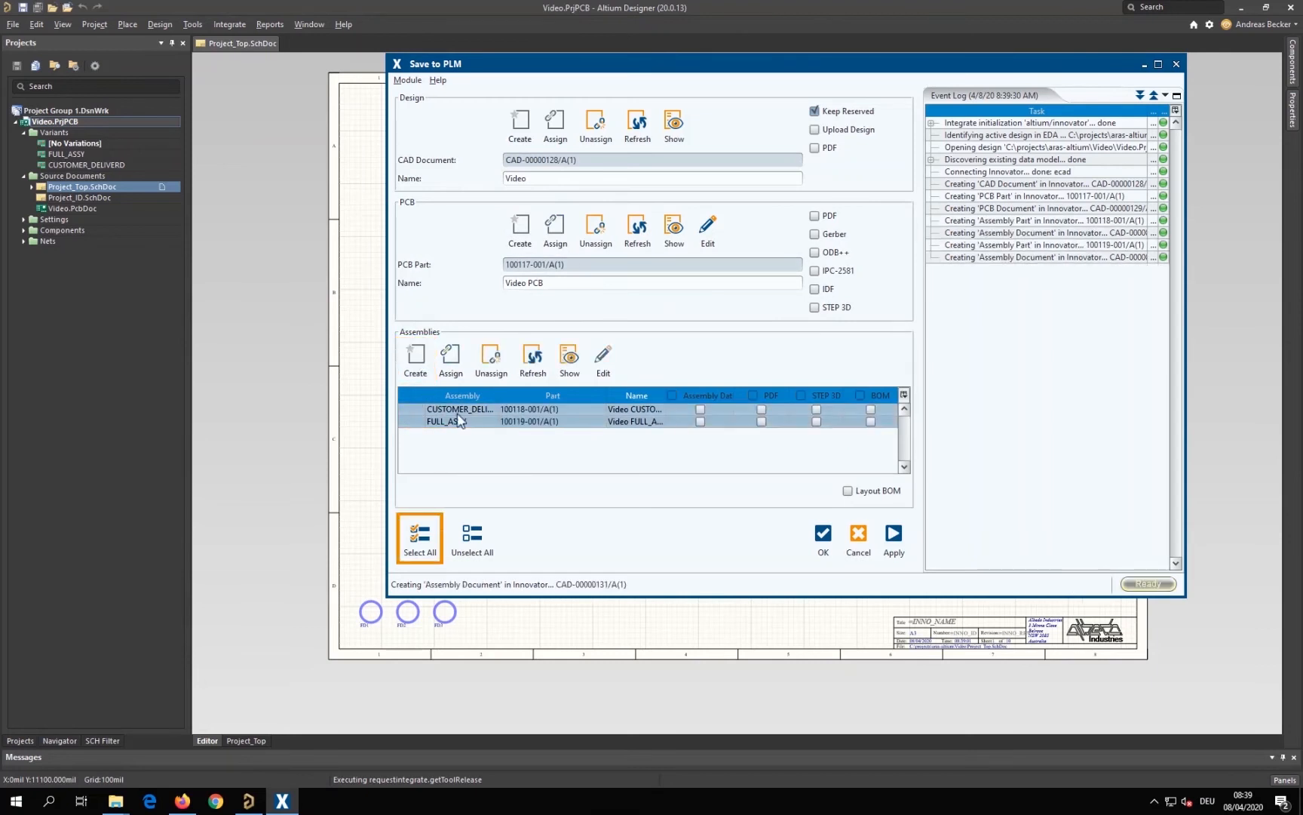
Widen the assembly table's columns, include every design, PCB and assembly output, and apply the save while keeping the dialog open
{"action": "left_click_drag", "start_coordinate": [525, 395], "coordinate": [528, 396]}
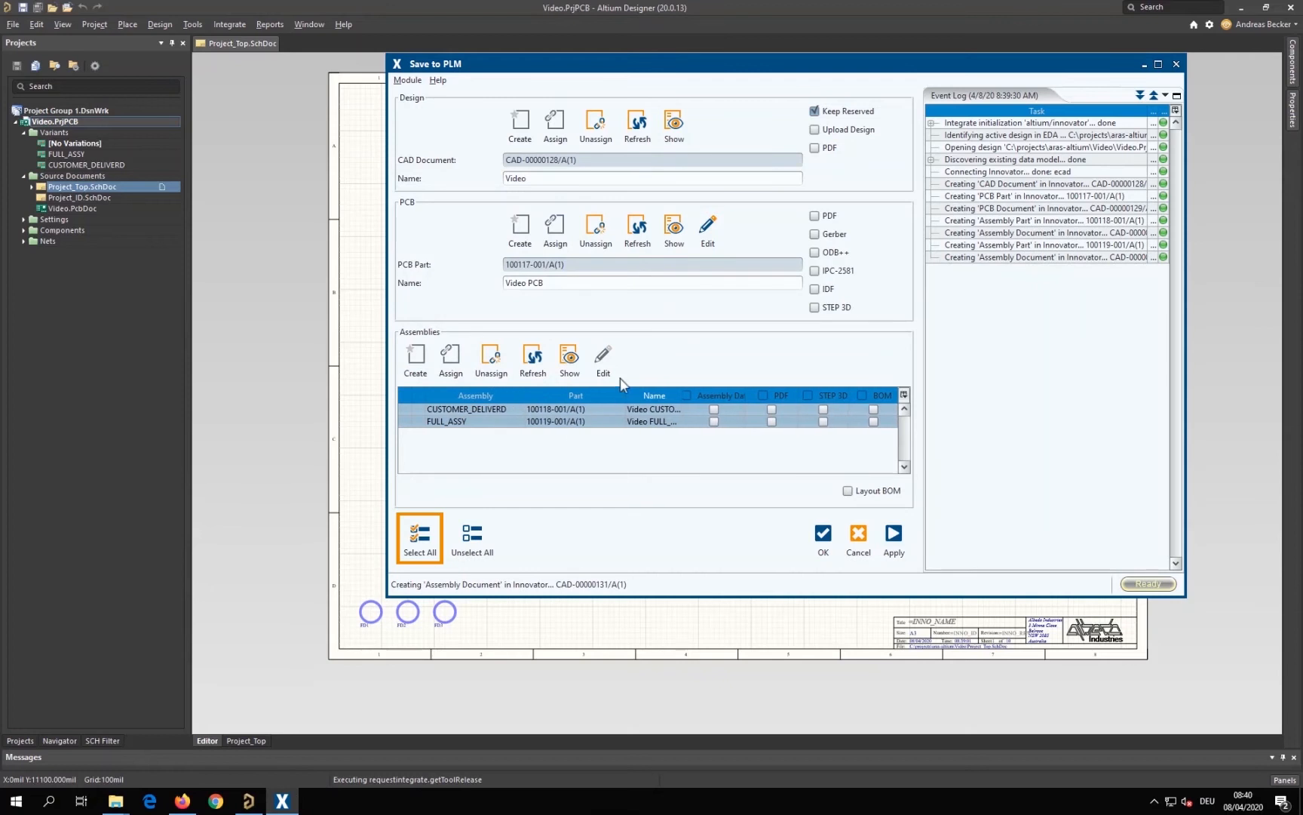
{"action": "left_click", "coordinate": [424, 543]}
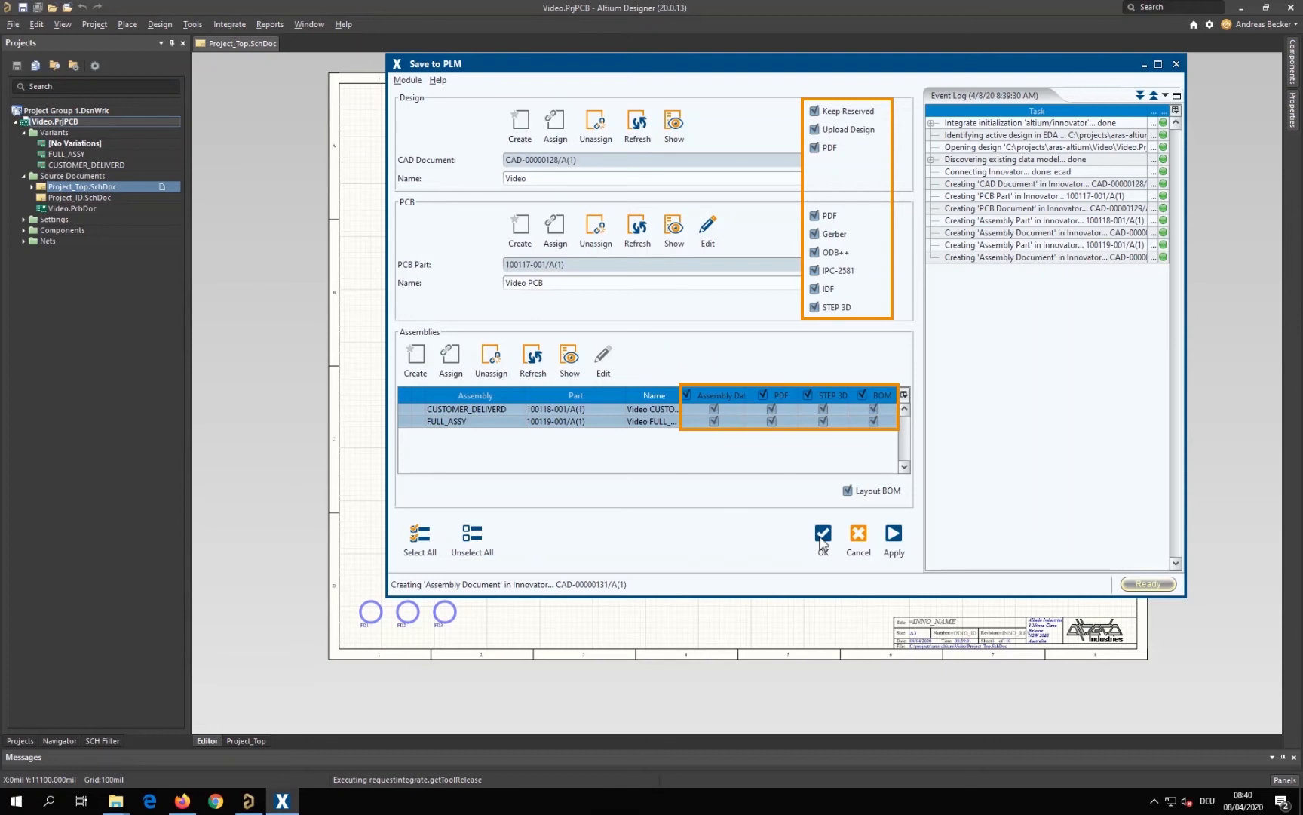
{"action": "left_click", "coordinate": [895, 537]}
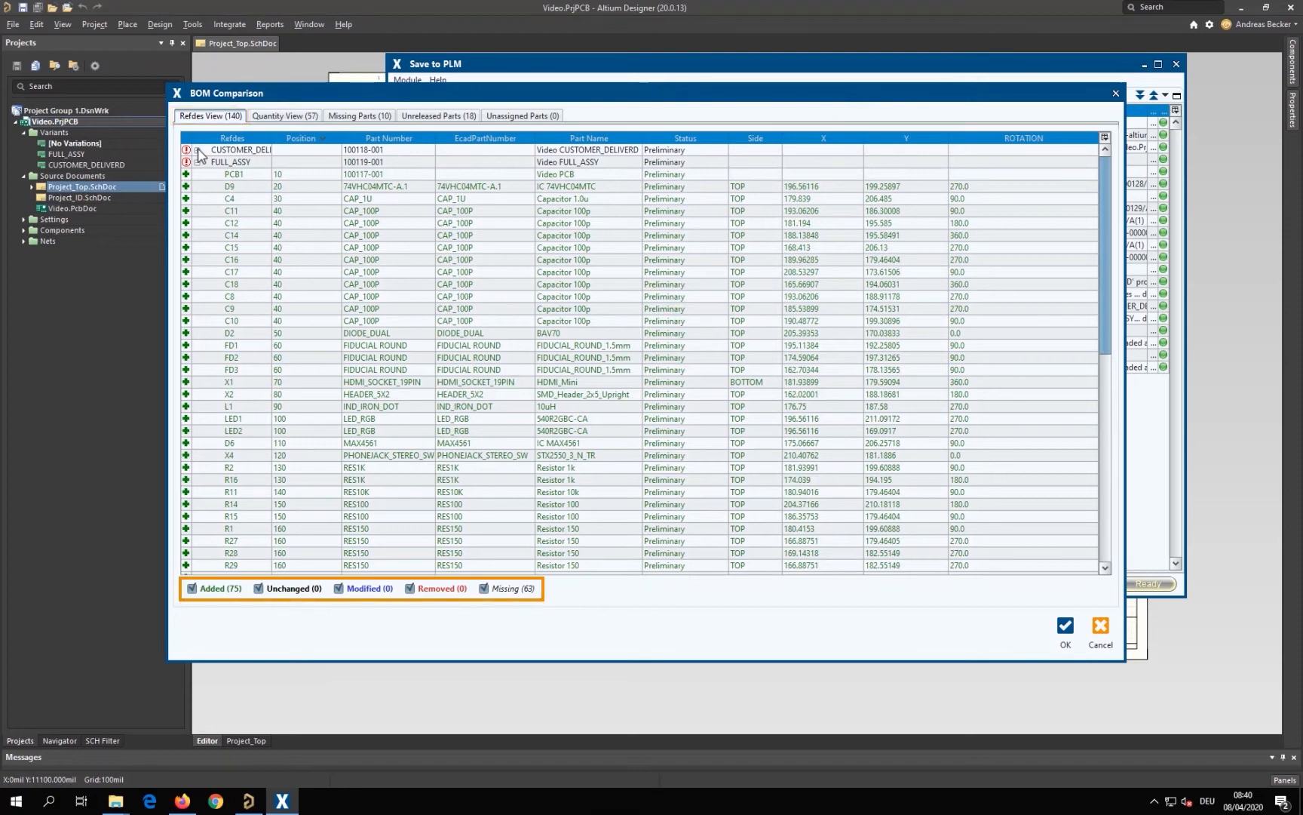
Review the BOM comparison by quantity, missing, unreleased and unassigned parts and by reference designator, and accept it
{"action": "left_click", "coordinate": [278, 117]}
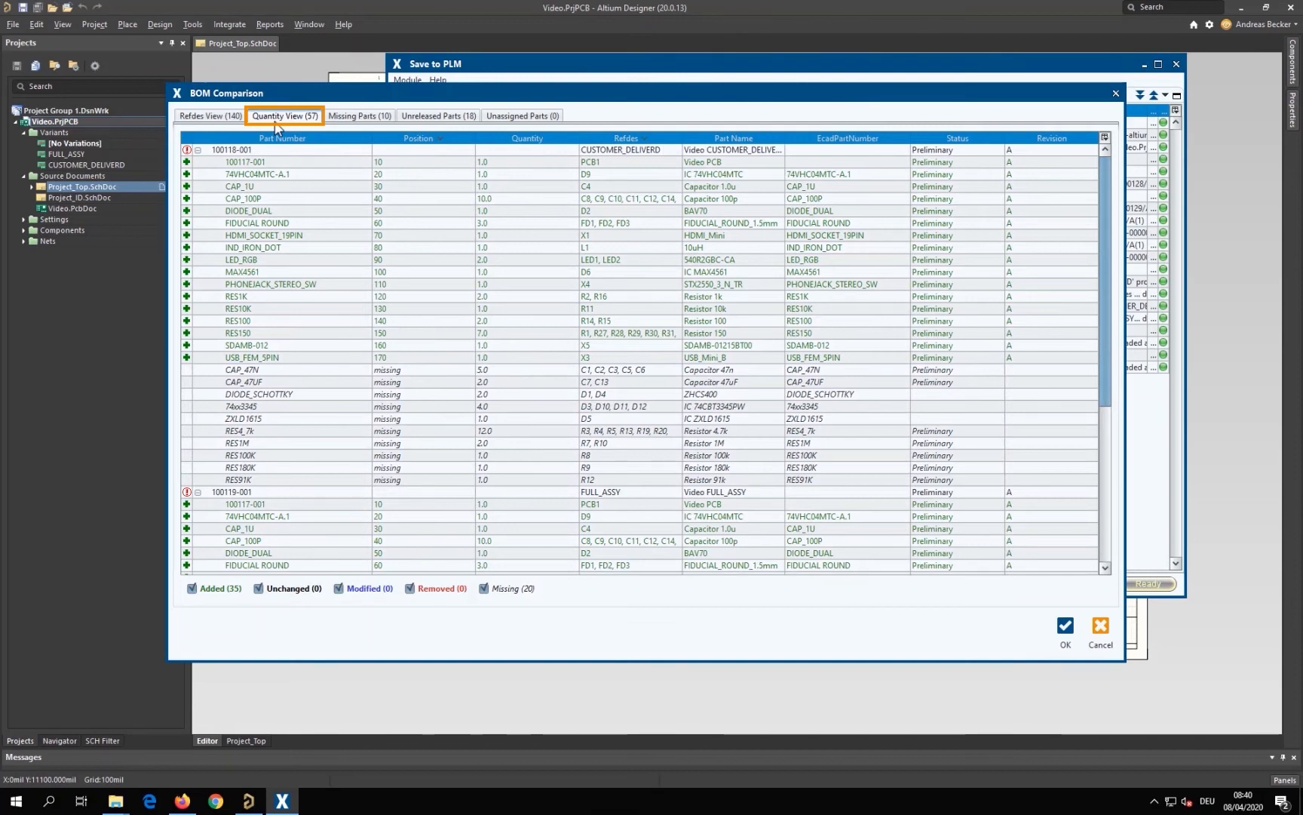
{"action": "left_click", "coordinate": [352, 118]}
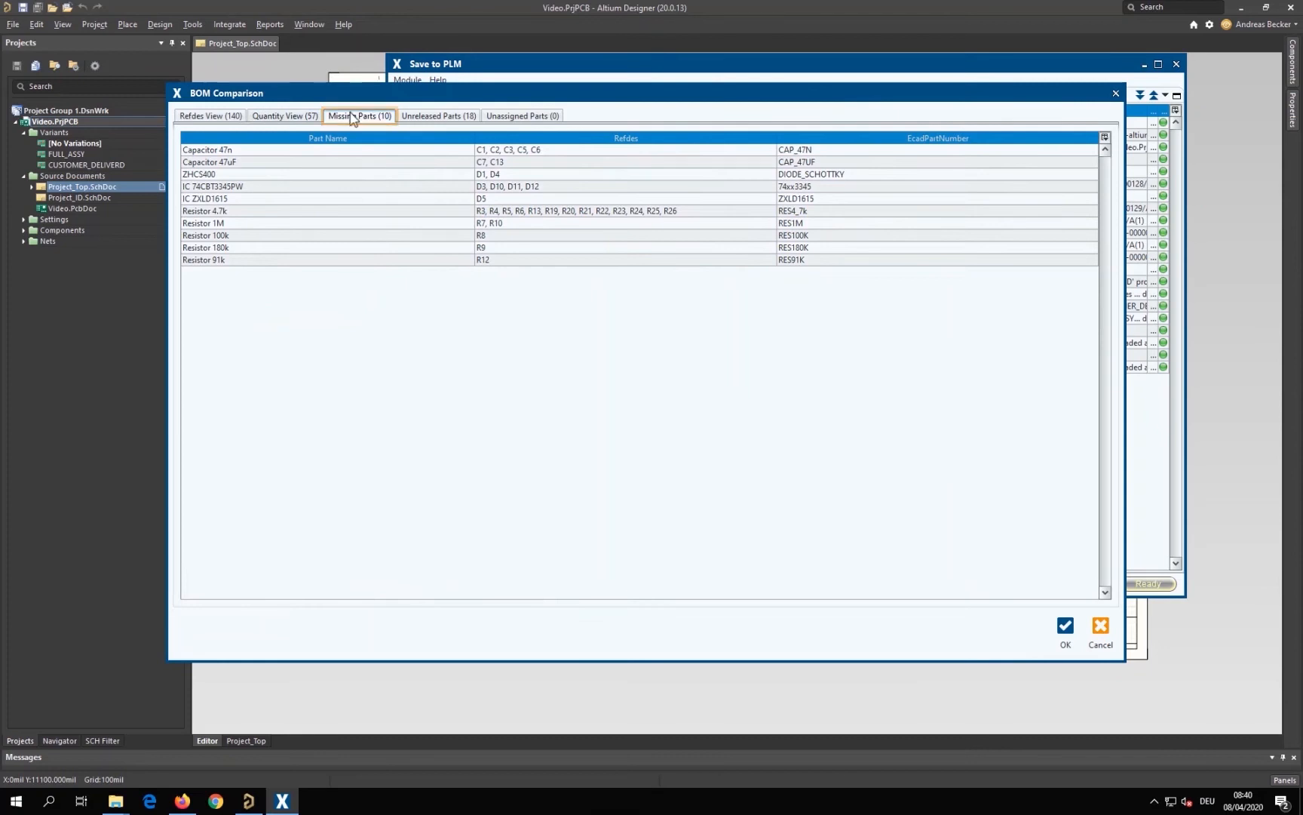
{"action": "left_click", "coordinate": [433, 118]}
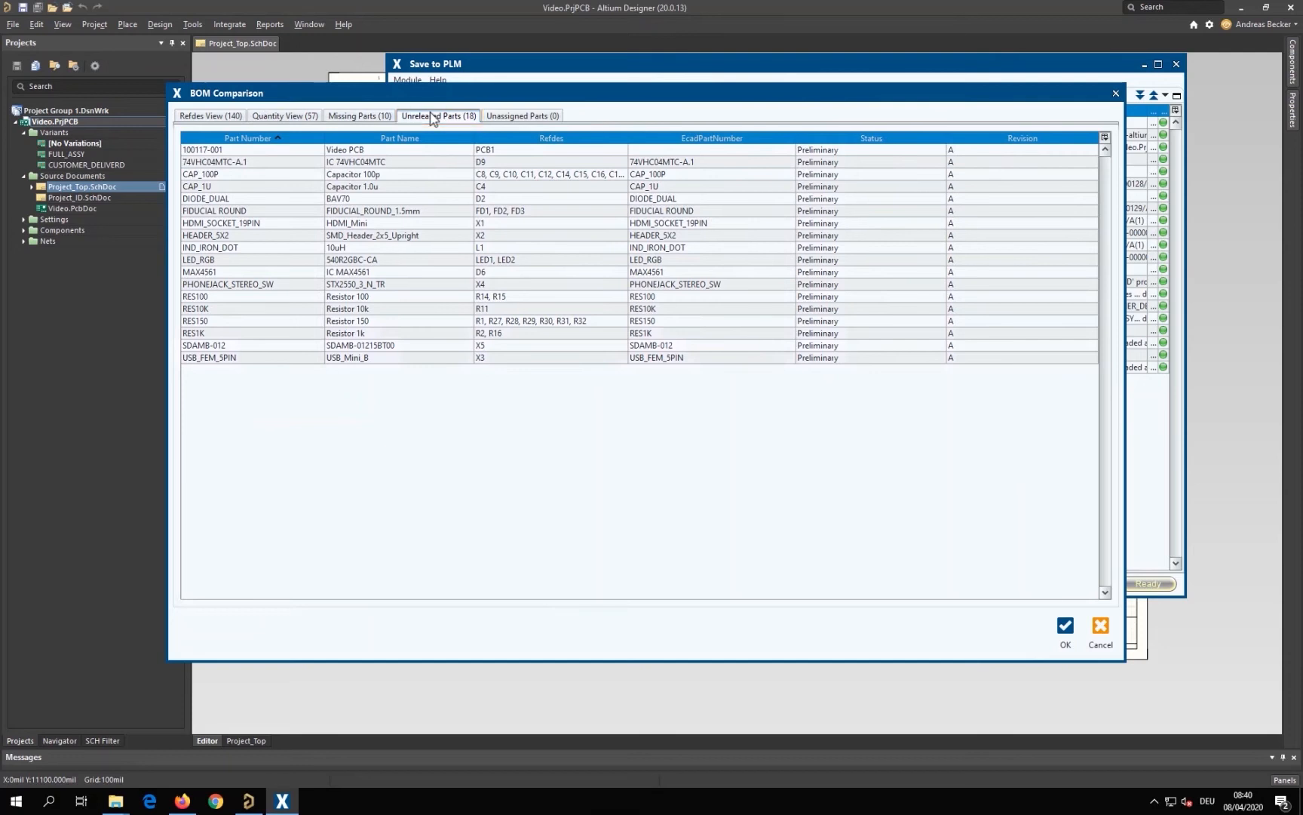
{"action": "left_click", "coordinate": [514, 118]}
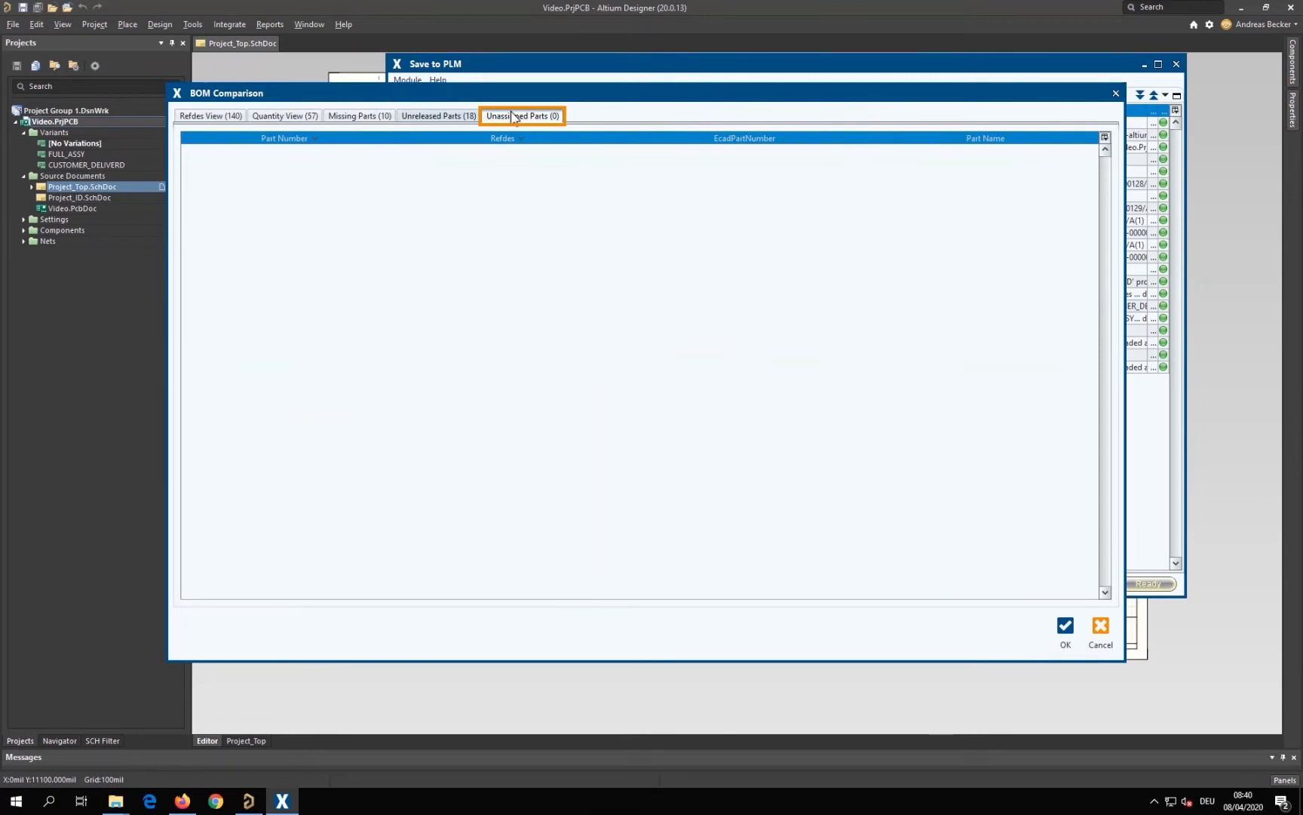
{"action": "left_click", "coordinate": [232, 119]}
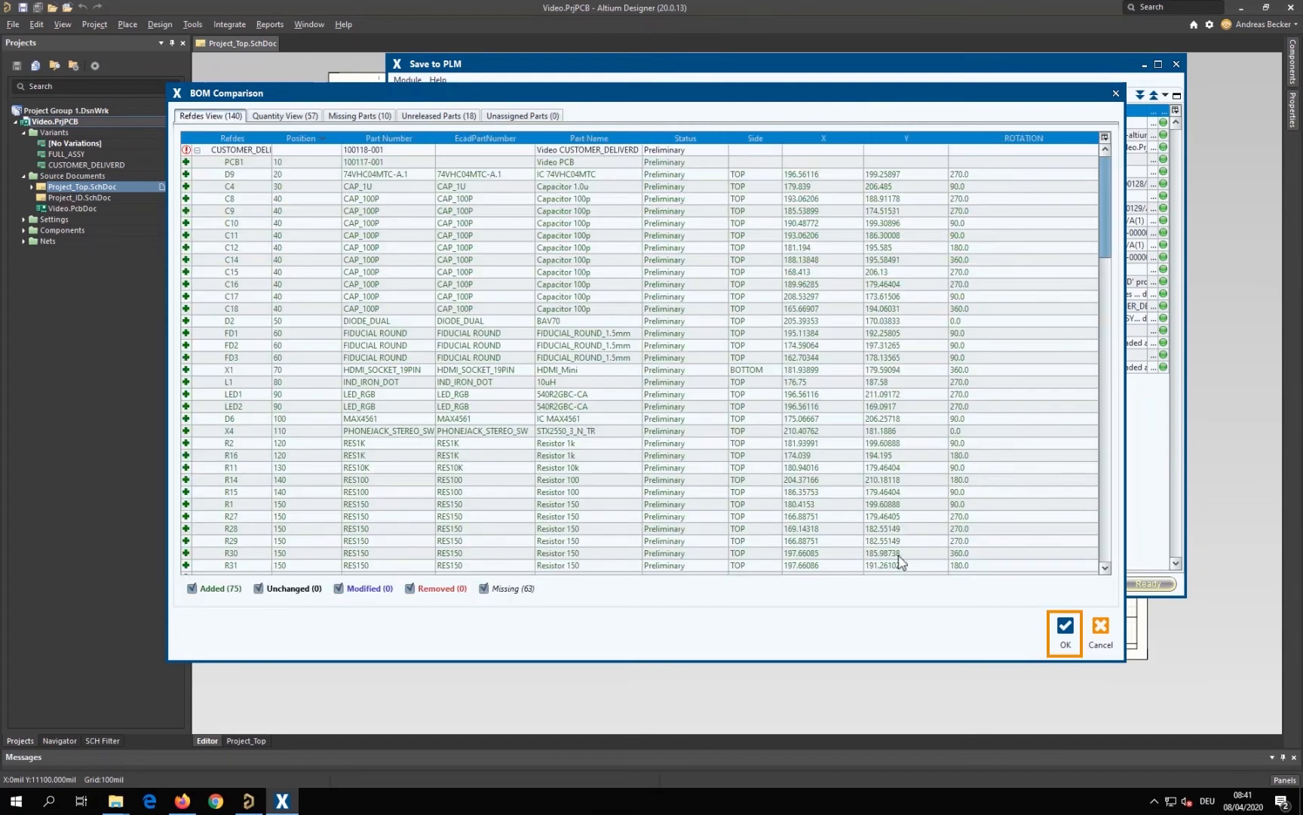
{"action": "left_click", "coordinate": [1064, 626]}
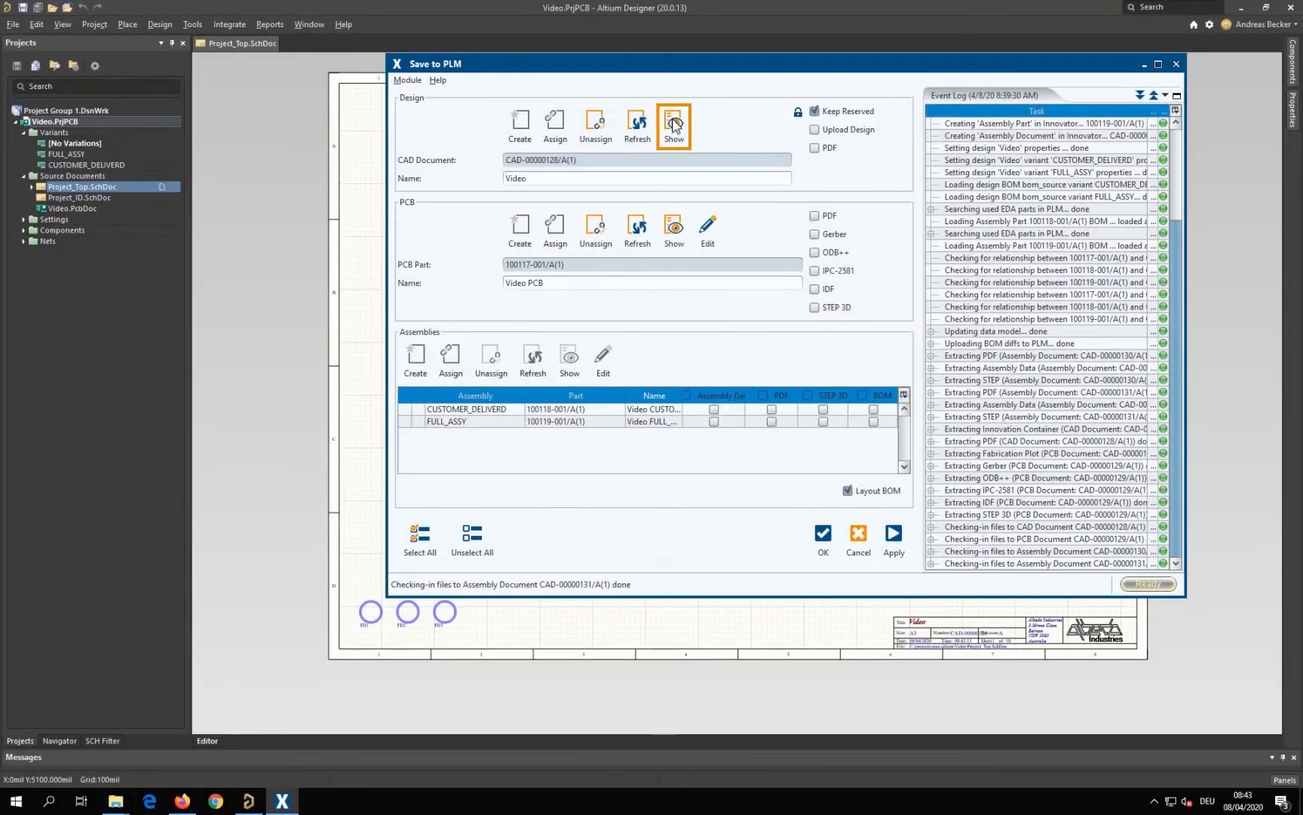
Show the design's CAD document in Aras Innovator and inspect the contents of its native file Video.zip
{"action": "left_click", "coordinate": [673, 124]}
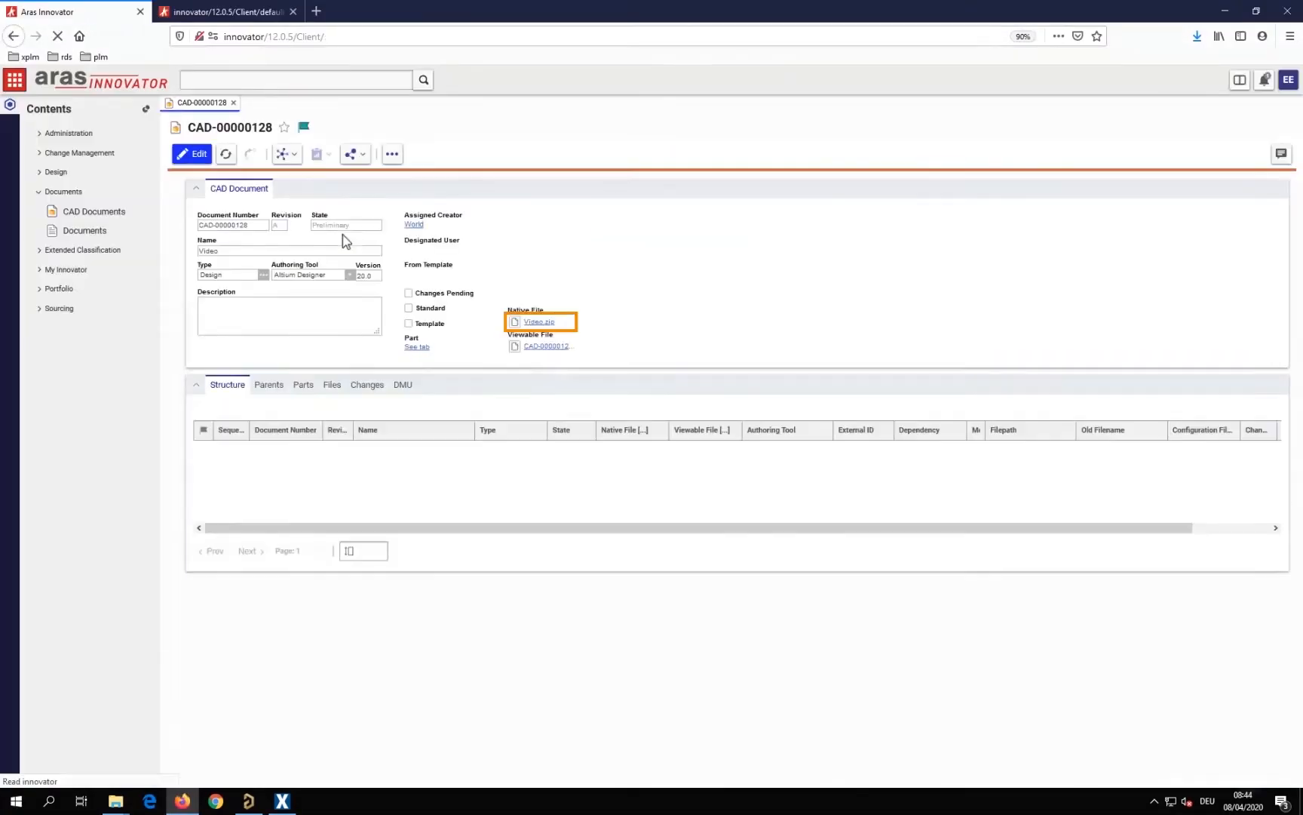
{"action": "left_click", "coordinate": [539, 325]}
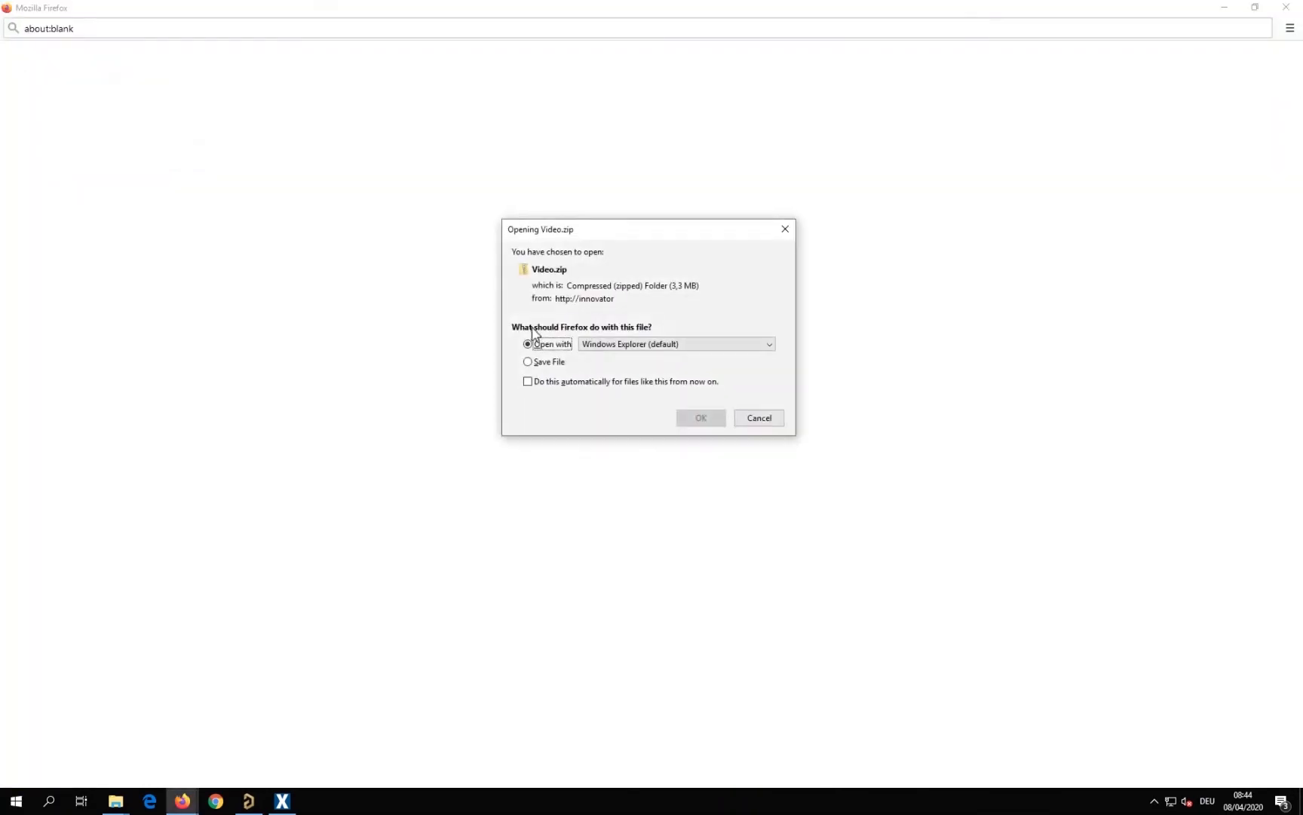
{"action": "left_click", "coordinate": [707, 419]}
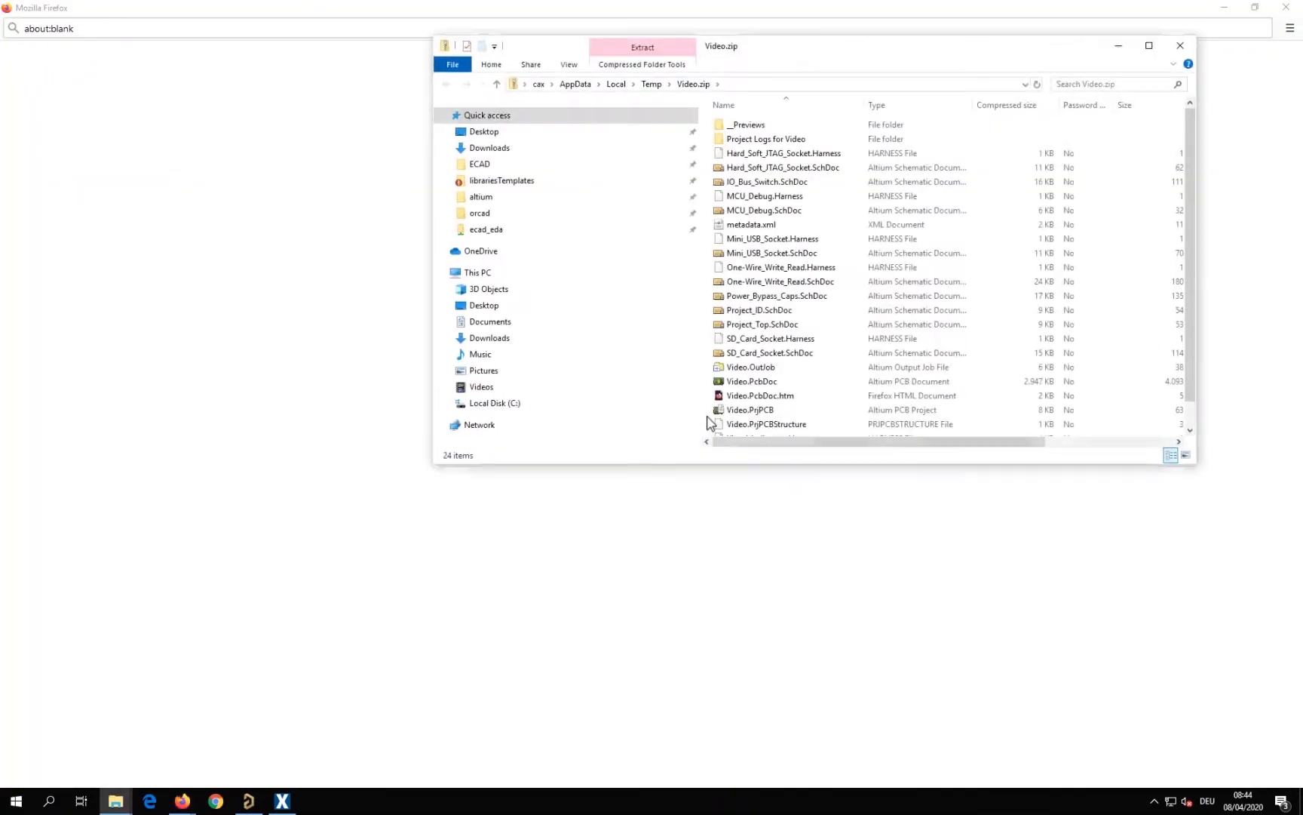
{"action": "left_click", "coordinate": [1180, 45]}
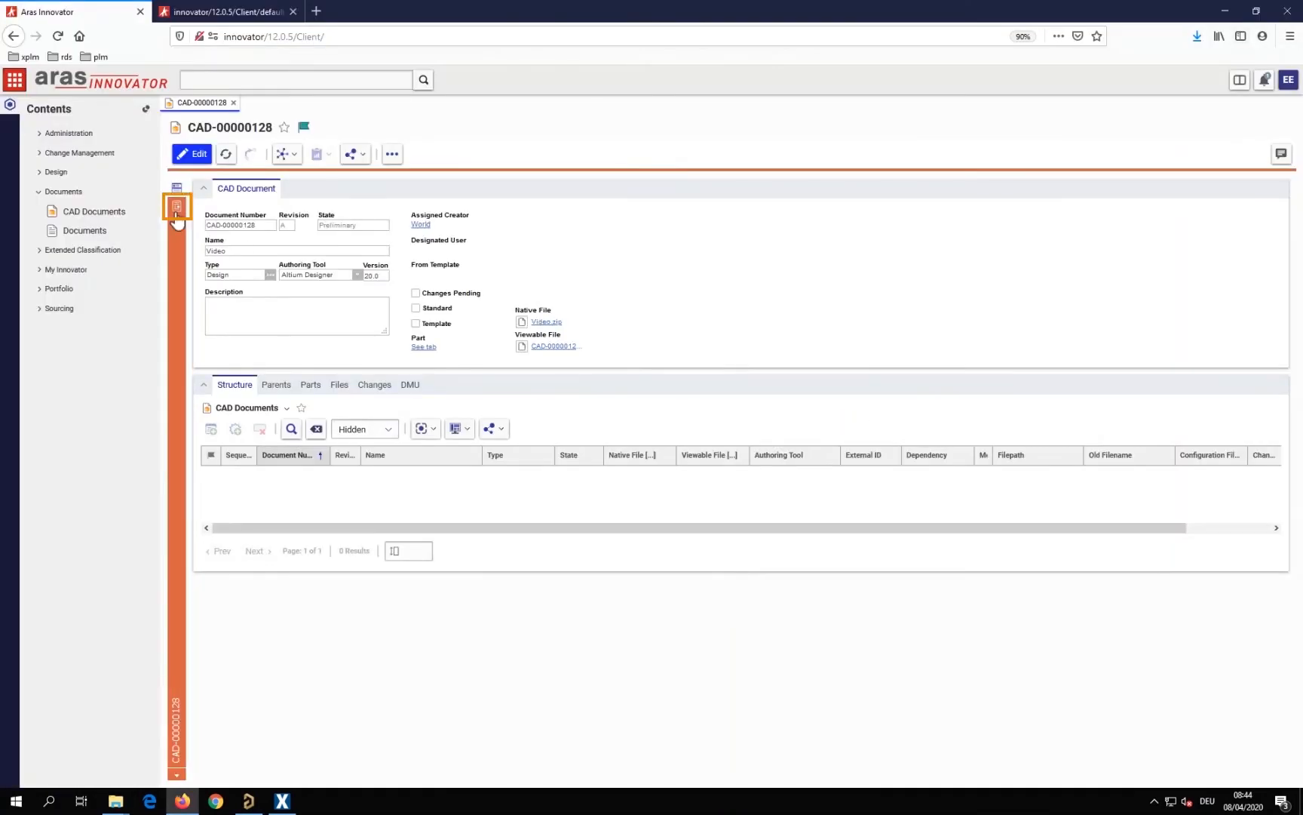
View the schematic sheets in the design CAD document's viewable file
{"action": "left_click", "coordinate": [176, 214]}
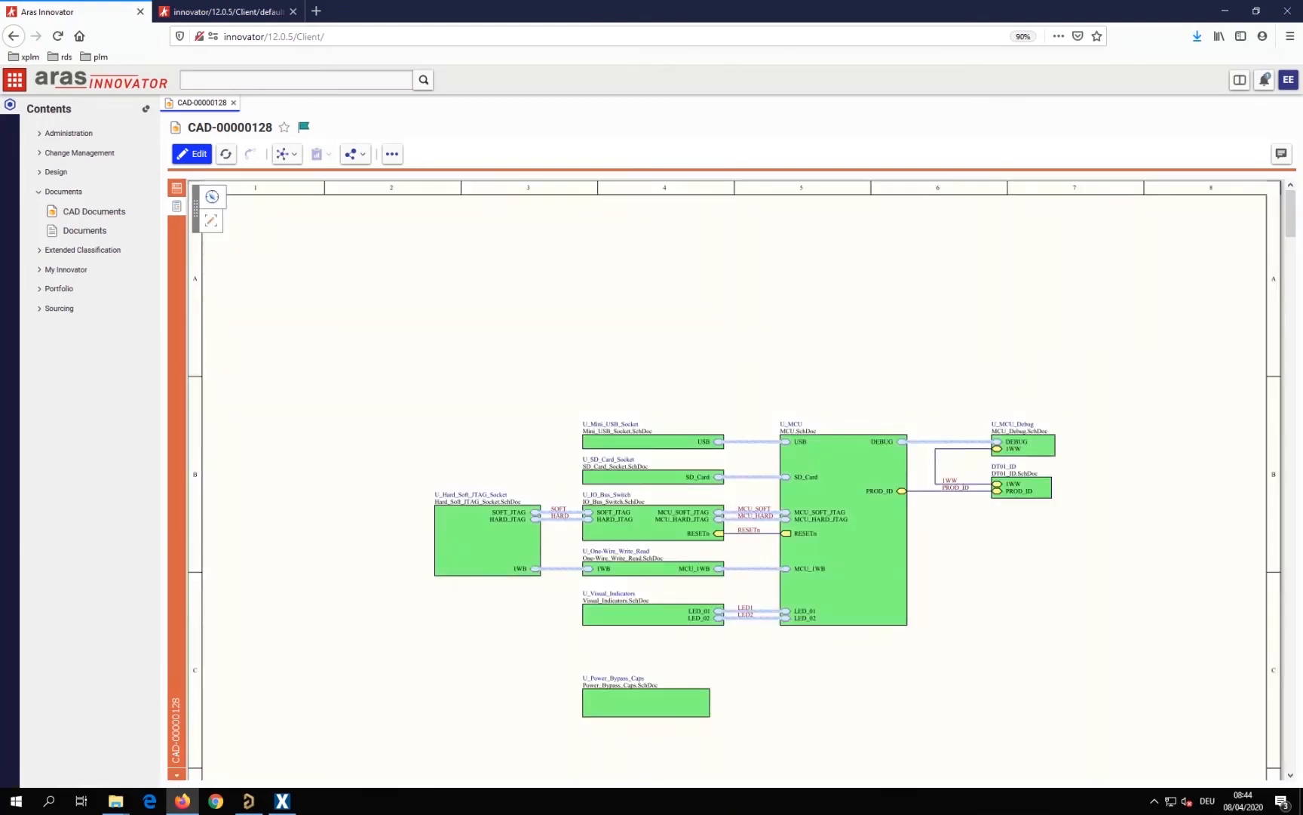
{"action": "left_click_drag", "start_coordinate": [1293, 216], "coordinate": [1294, 275]}
{"action": "left_click_drag", "start_coordinate": [1295, 275], "coordinate": [1299, 398]}
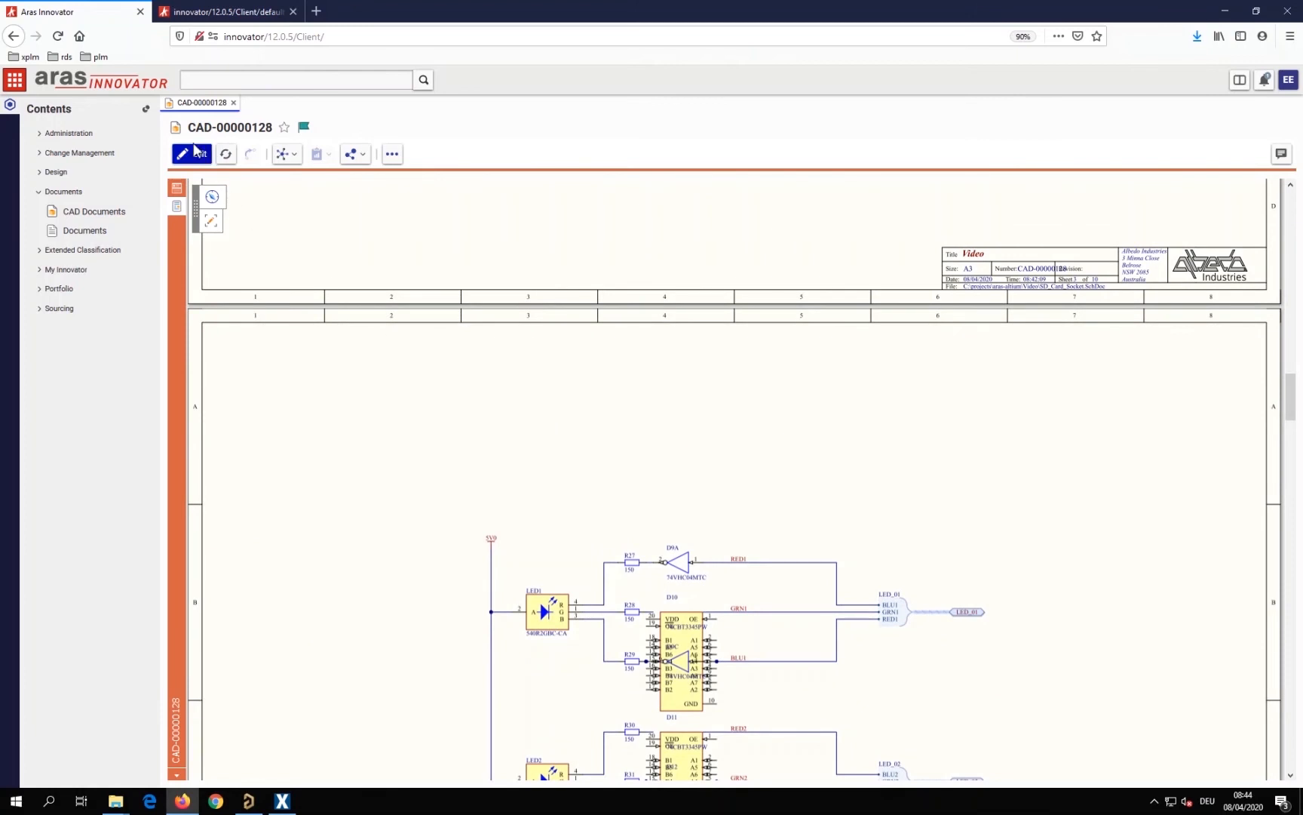
Return to Save to PLM, show the PCB part in Aras Innovator, and open its related Video PCB CAD document
{"action": "left_click", "coordinate": [283, 801]}
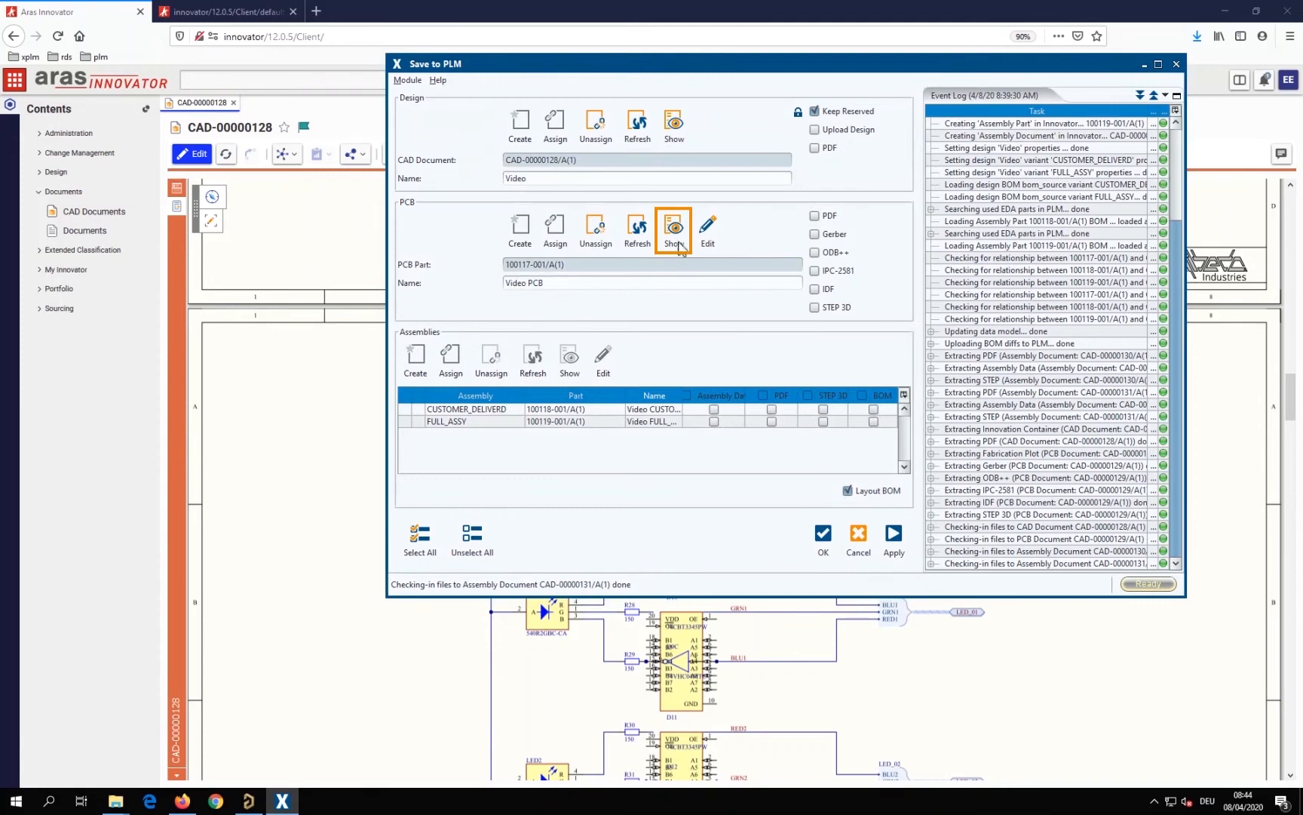
{"action": "left_click", "coordinate": [681, 234]}
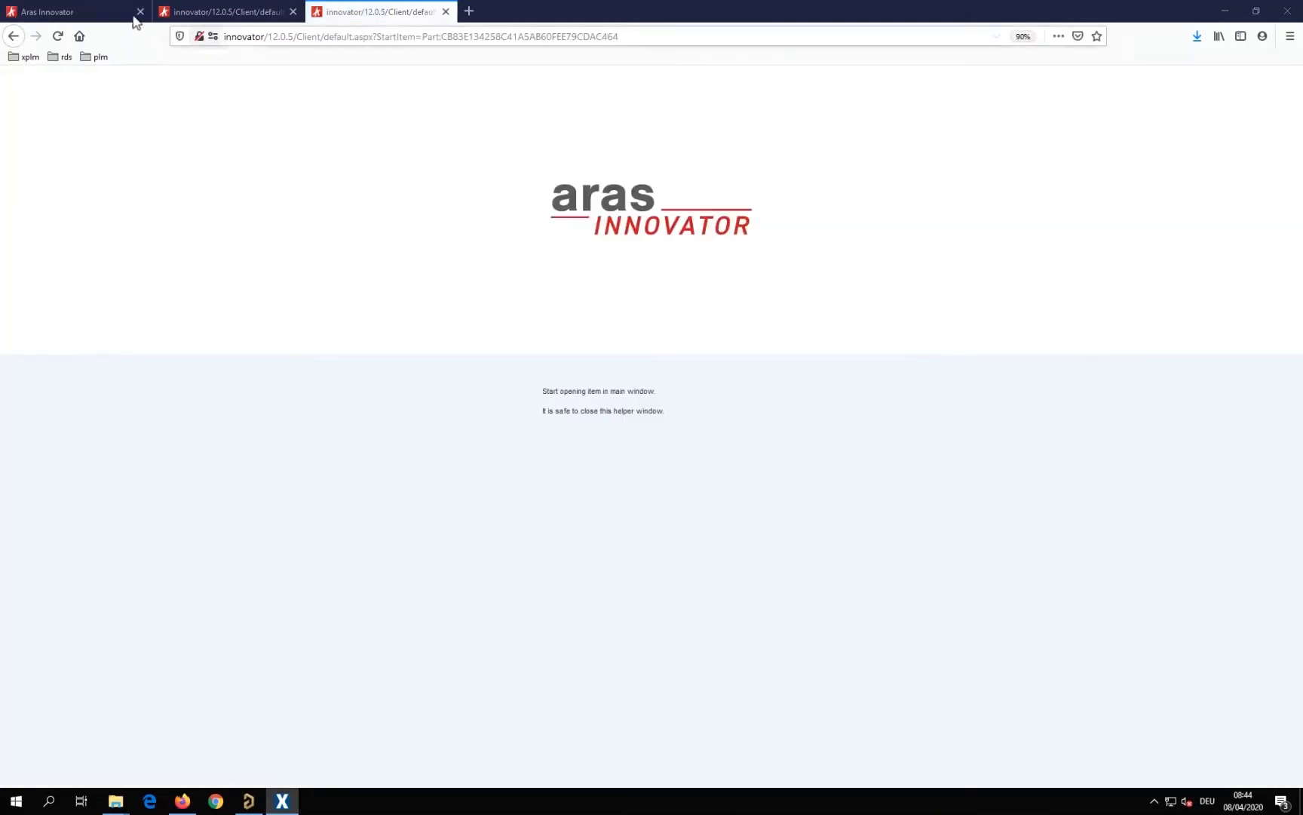
{"action": "left_click", "coordinate": [109, 13]}
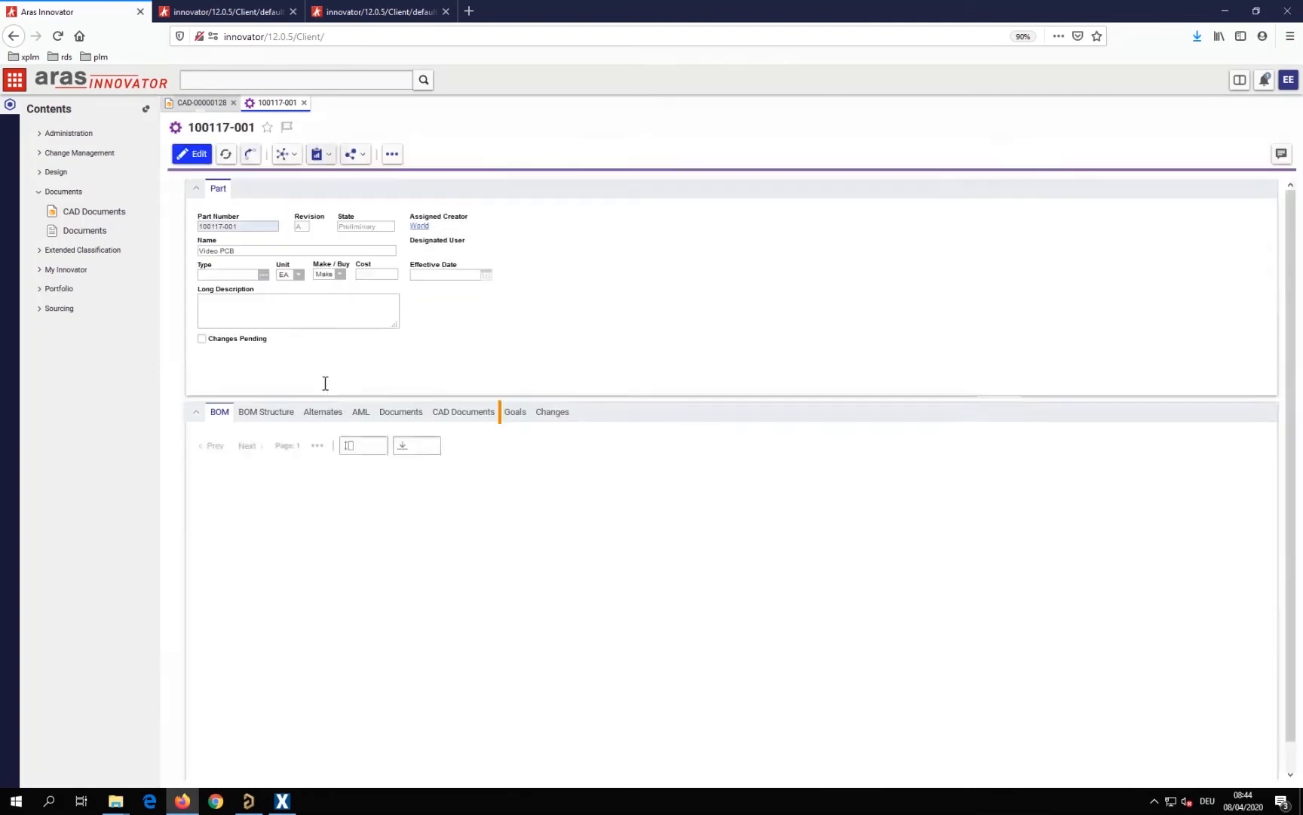
{"action": "left_click", "coordinate": [481, 420]}
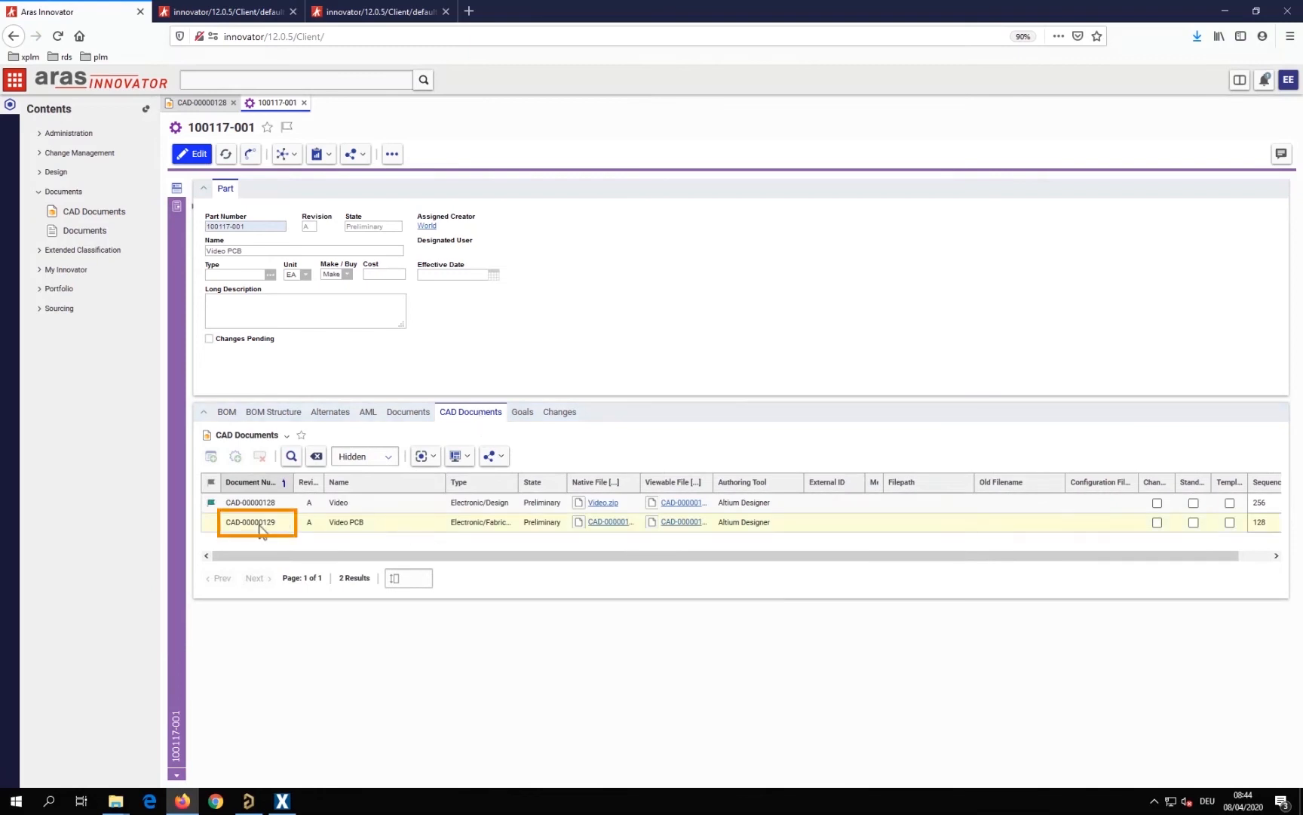
{"action": "double_click", "coordinate": [260, 523]}
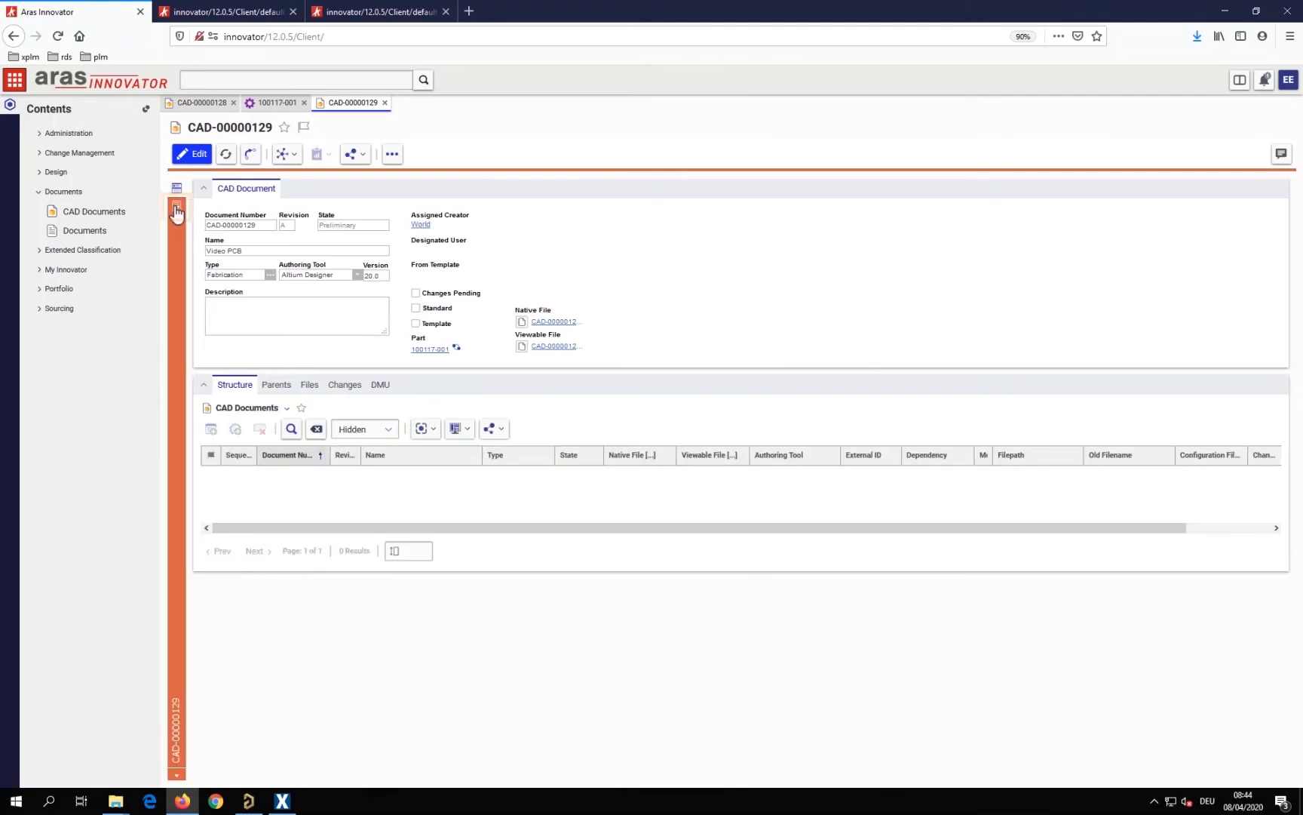
View the PCB layout drawing and its title block in the Video PCB document, and return to the document's form
{"action": "left_click", "coordinate": [175, 210]}
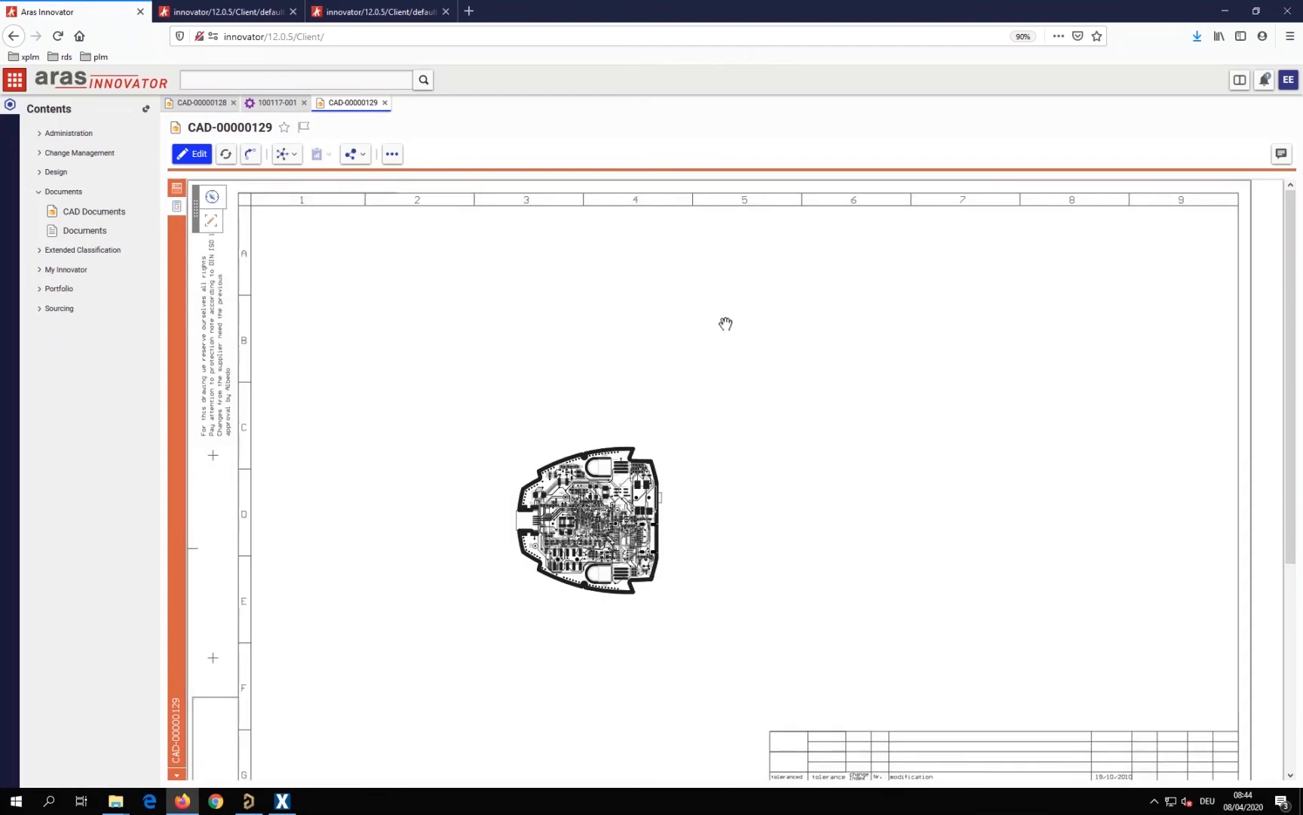
{"action": "left_click_drag", "start_coordinate": [1292, 370], "coordinate": [1301, 450]}
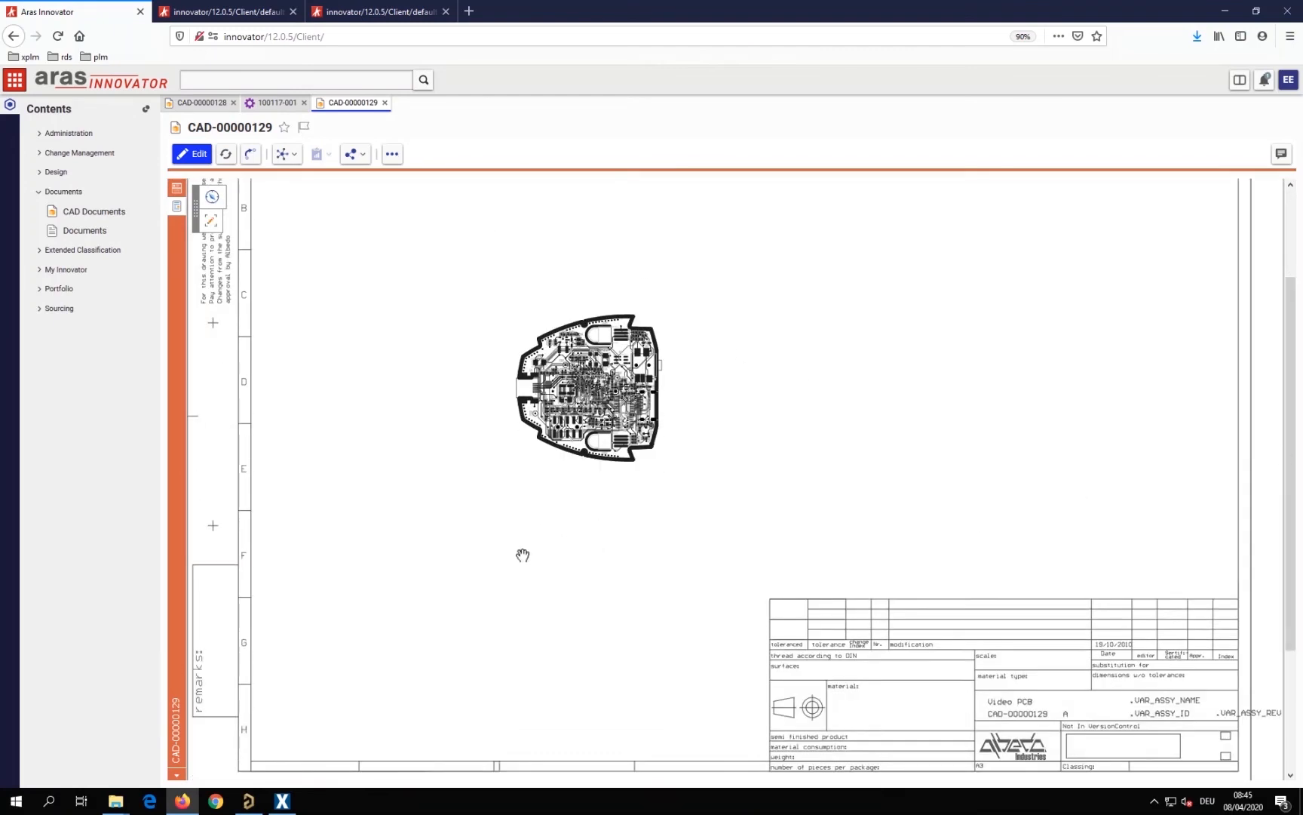
{"action": "left_click", "coordinate": [177, 189]}
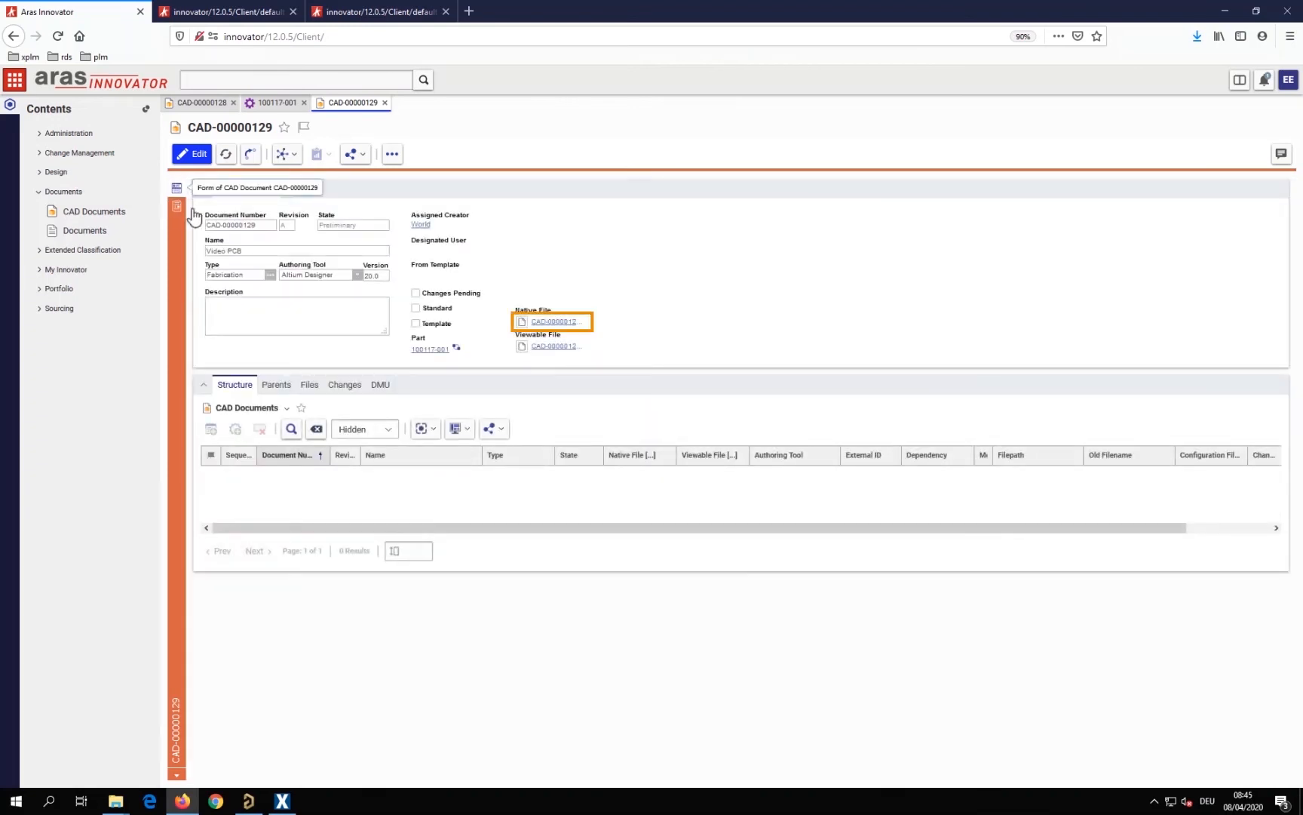
Open the Video PCB document's native Gerber archive, and switch to ZofzPCB to inspect the board in 3D
{"action": "left_click", "coordinate": [558, 323]}
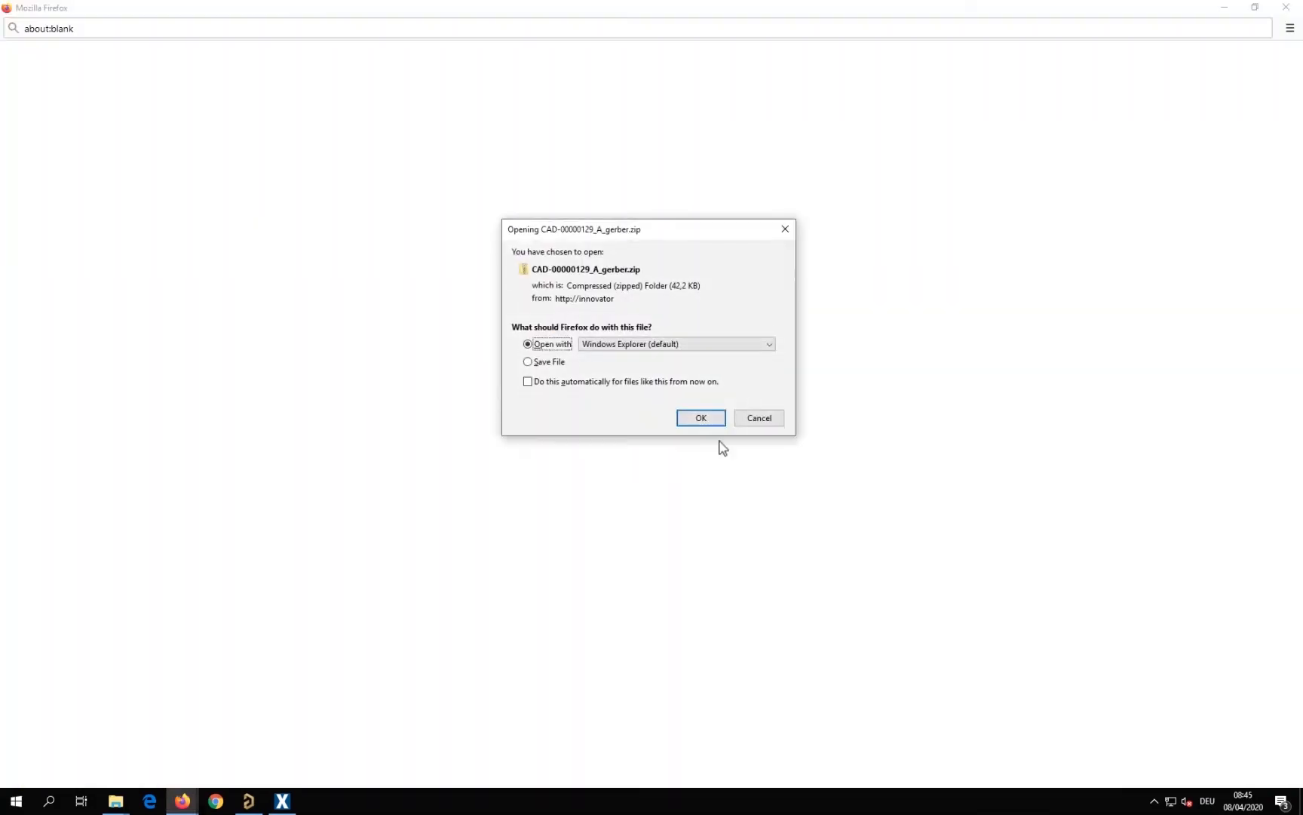
{"action": "left_click", "coordinate": [706, 423]}
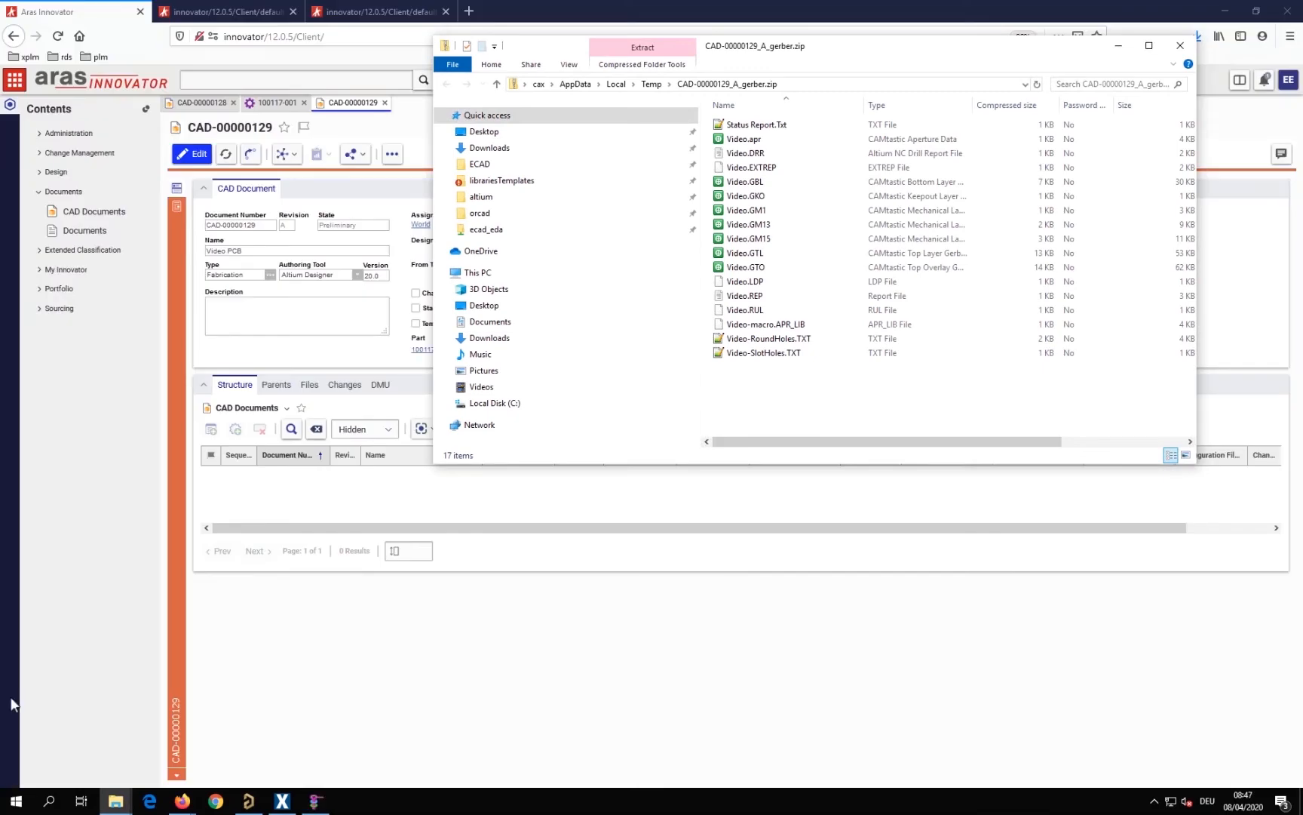
{"action": "left_click", "coordinate": [315, 800]}
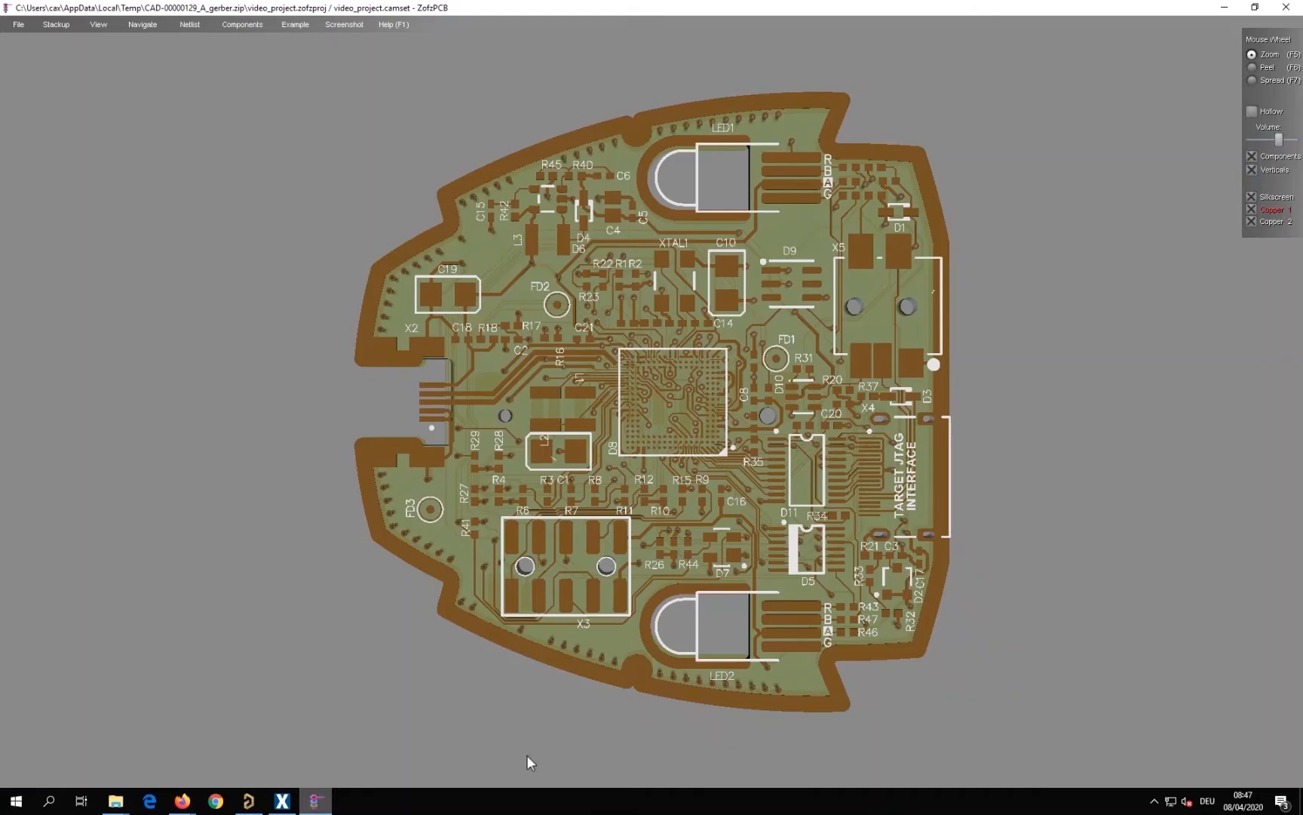
{"action": "left_click_drag", "start_coordinate": [696, 673], "coordinate": [864, 477]}
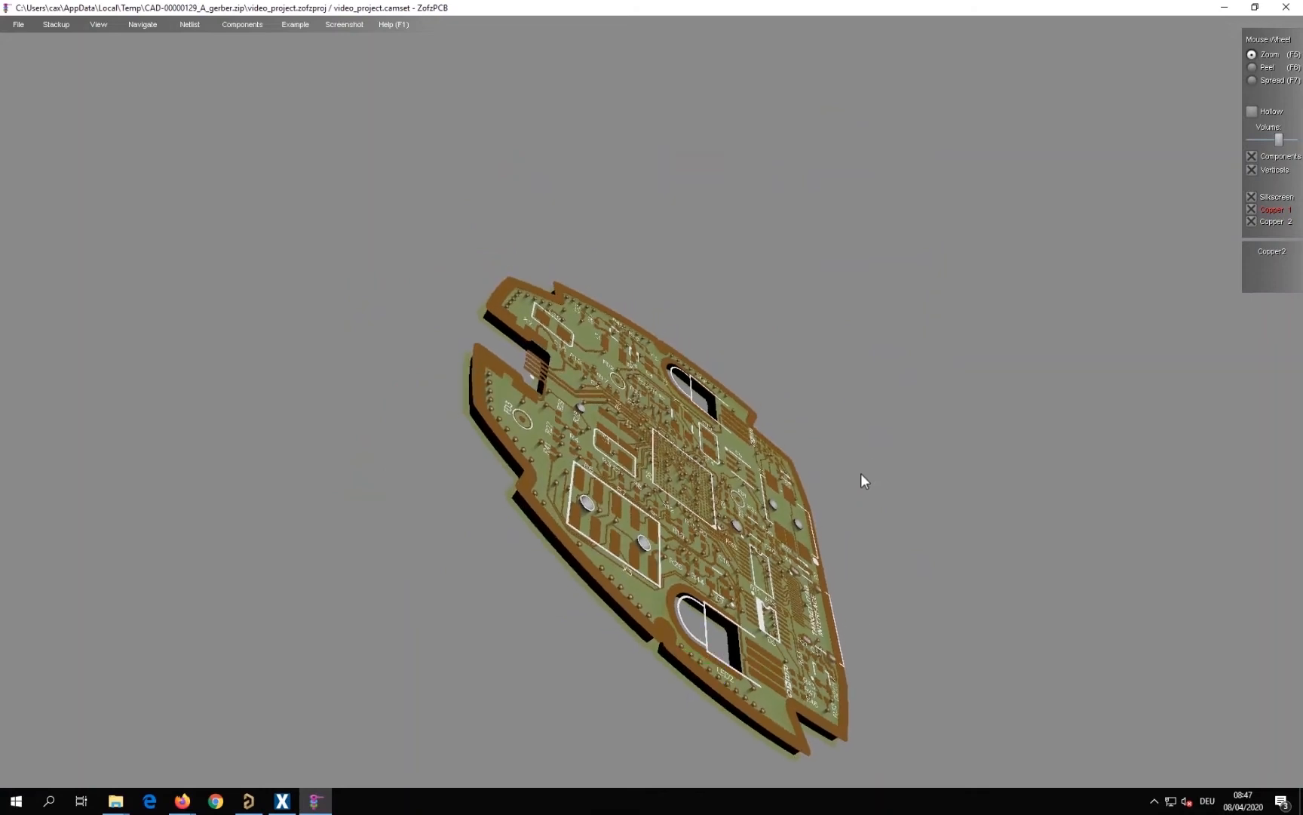
Return from the 3D board view to the Video PCB document, close the Gerber archive, and list the attached files with full names readable
{"action": "left_click", "coordinate": [1230, 6]}
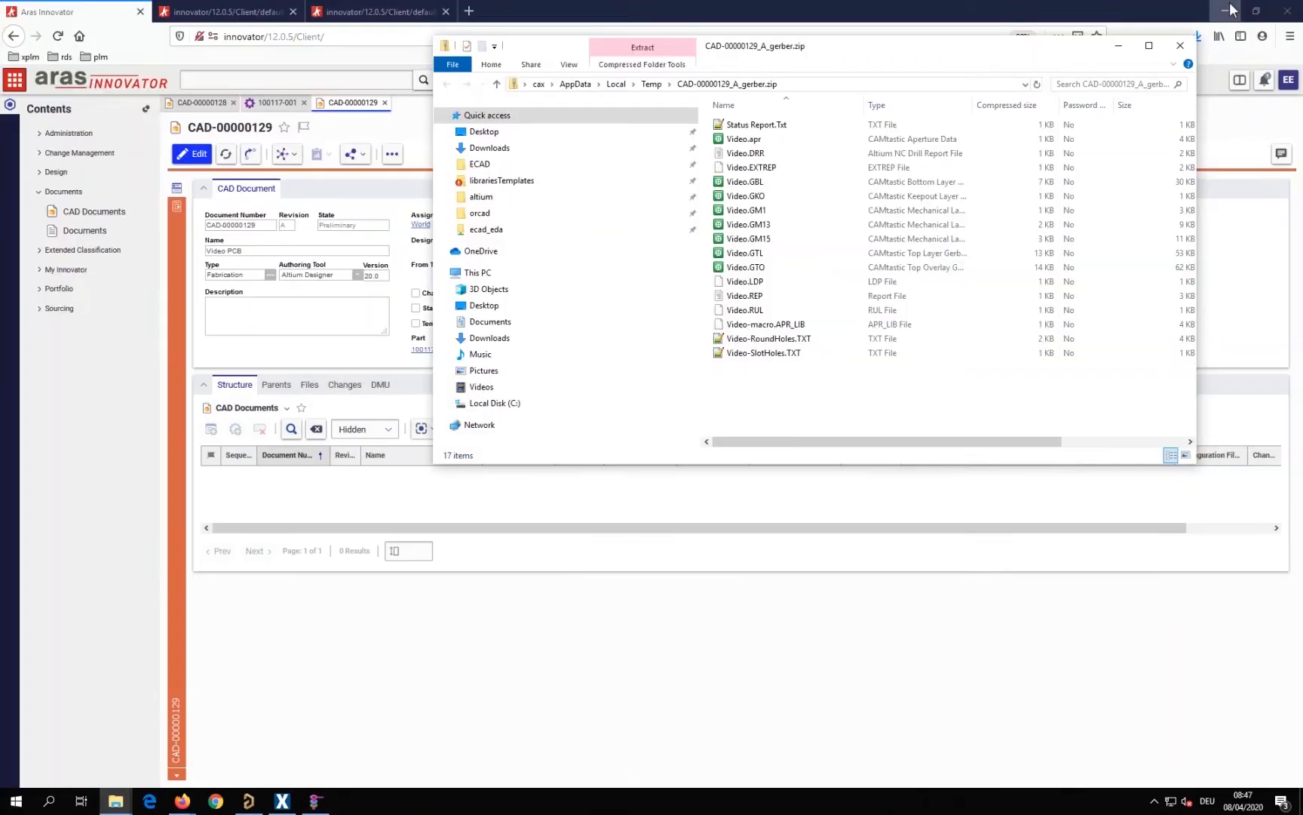
{"action": "left_click", "coordinate": [1181, 45]}
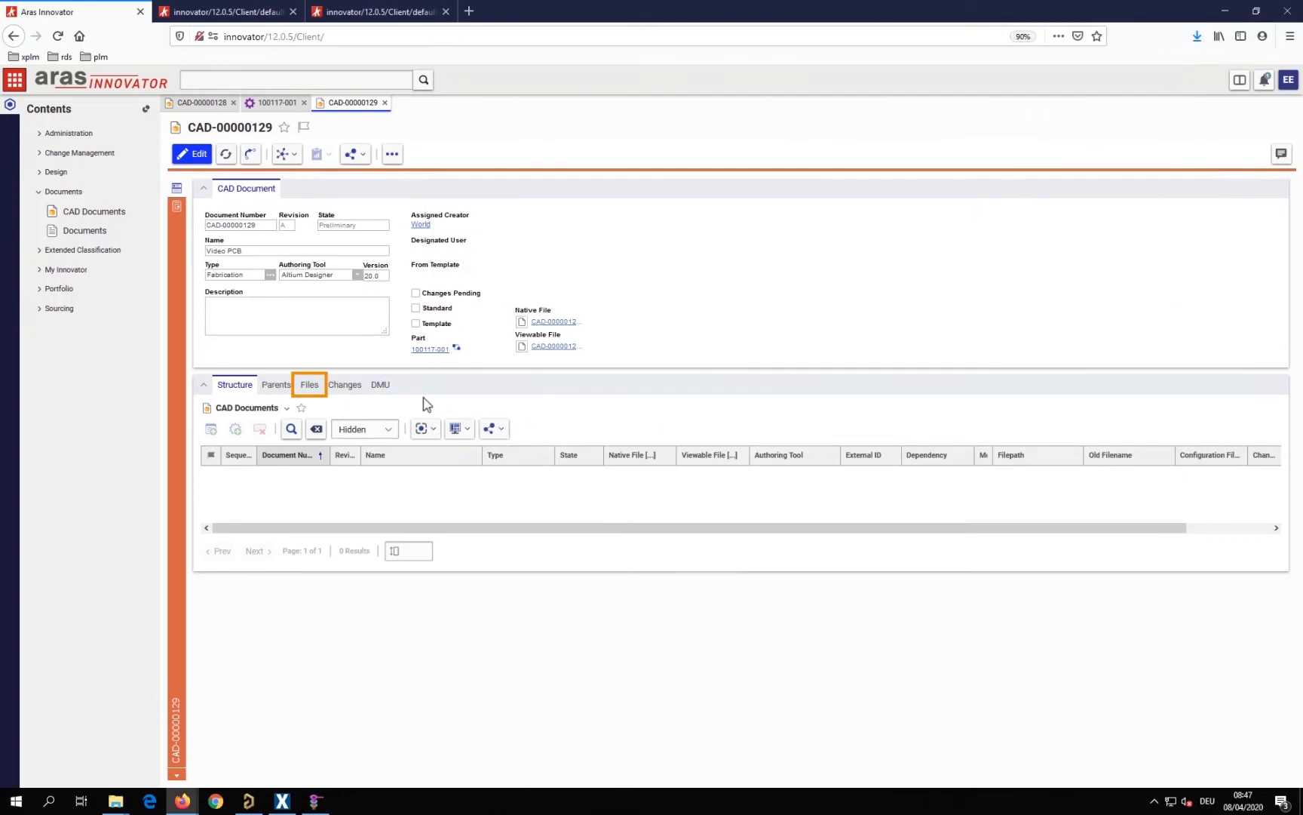
{"action": "left_click", "coordinate": [309, 386]}
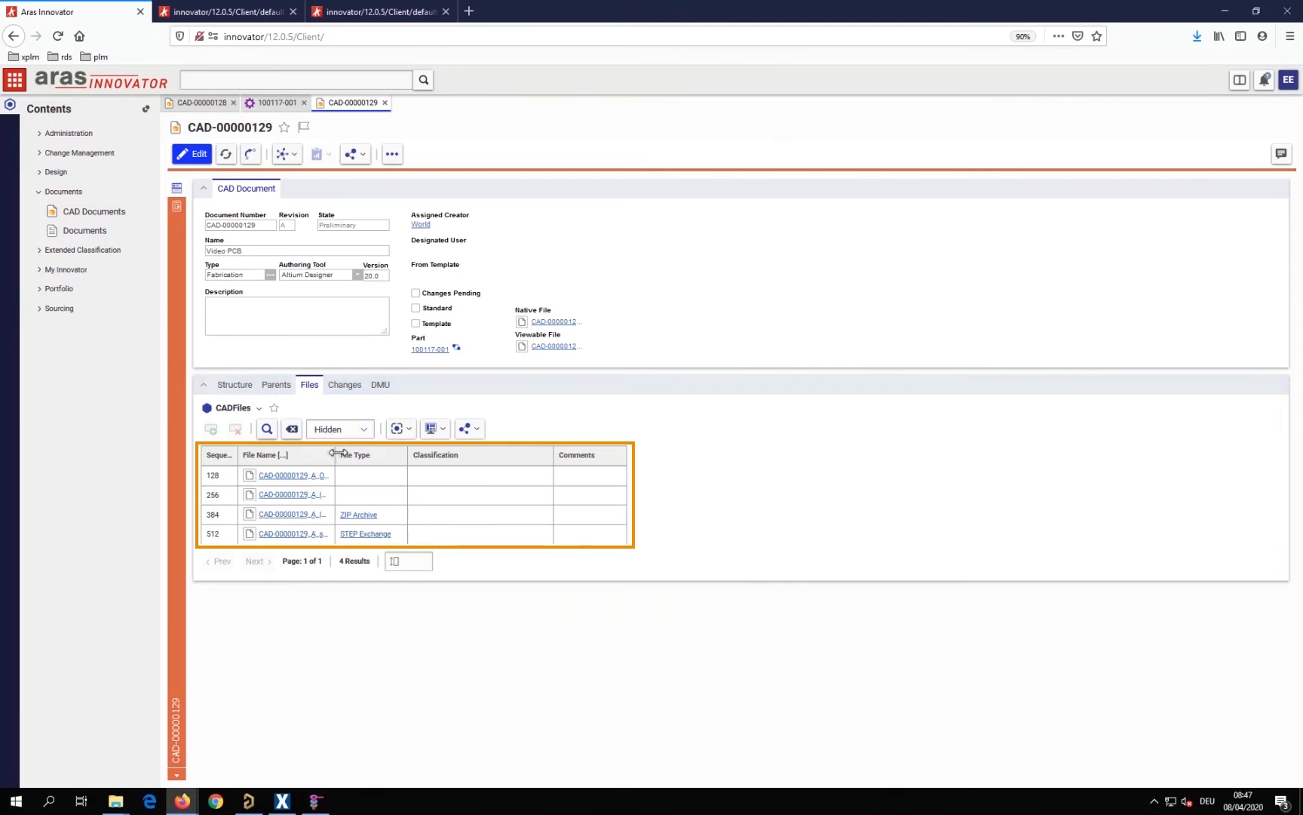
{"action": "left_click_drag", "start_coordinate": [334, 453], "coordinate": [448, 461]}
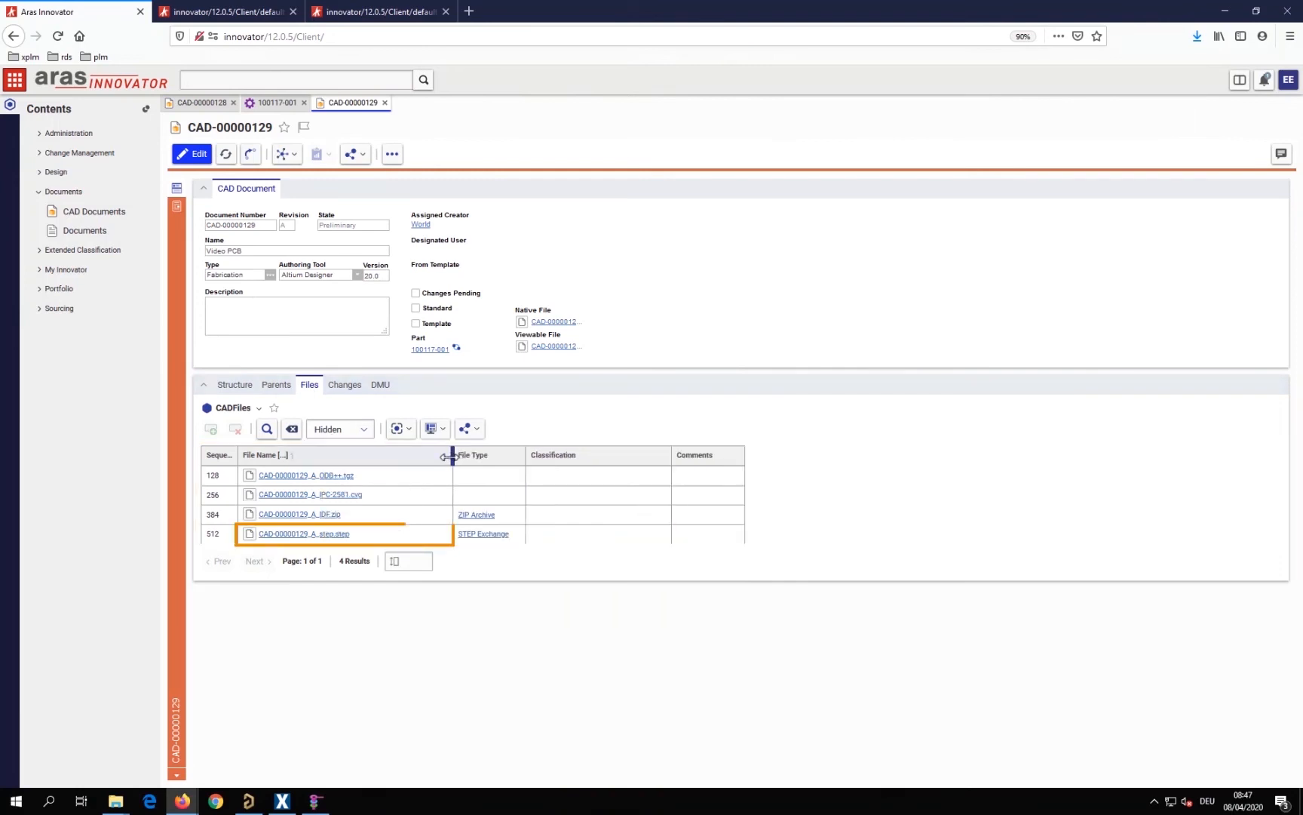
View the attached STEP file CAD-00000129_A_step.step as a 3D model in STP Viewer, and return to the document's files
{"action": "left_click", "coordinate": [296, 534]}
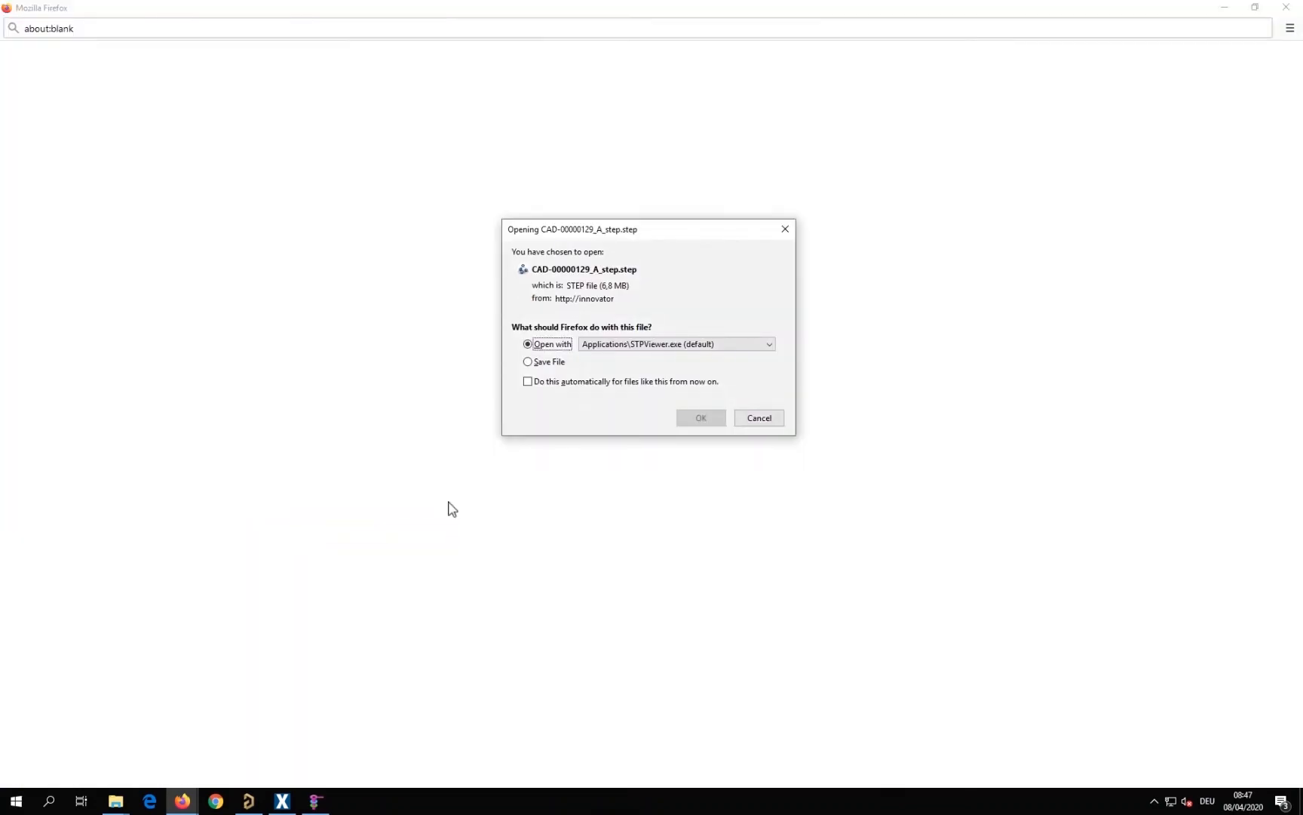
{"action": "left_click", "coordinate": [706, 419]}
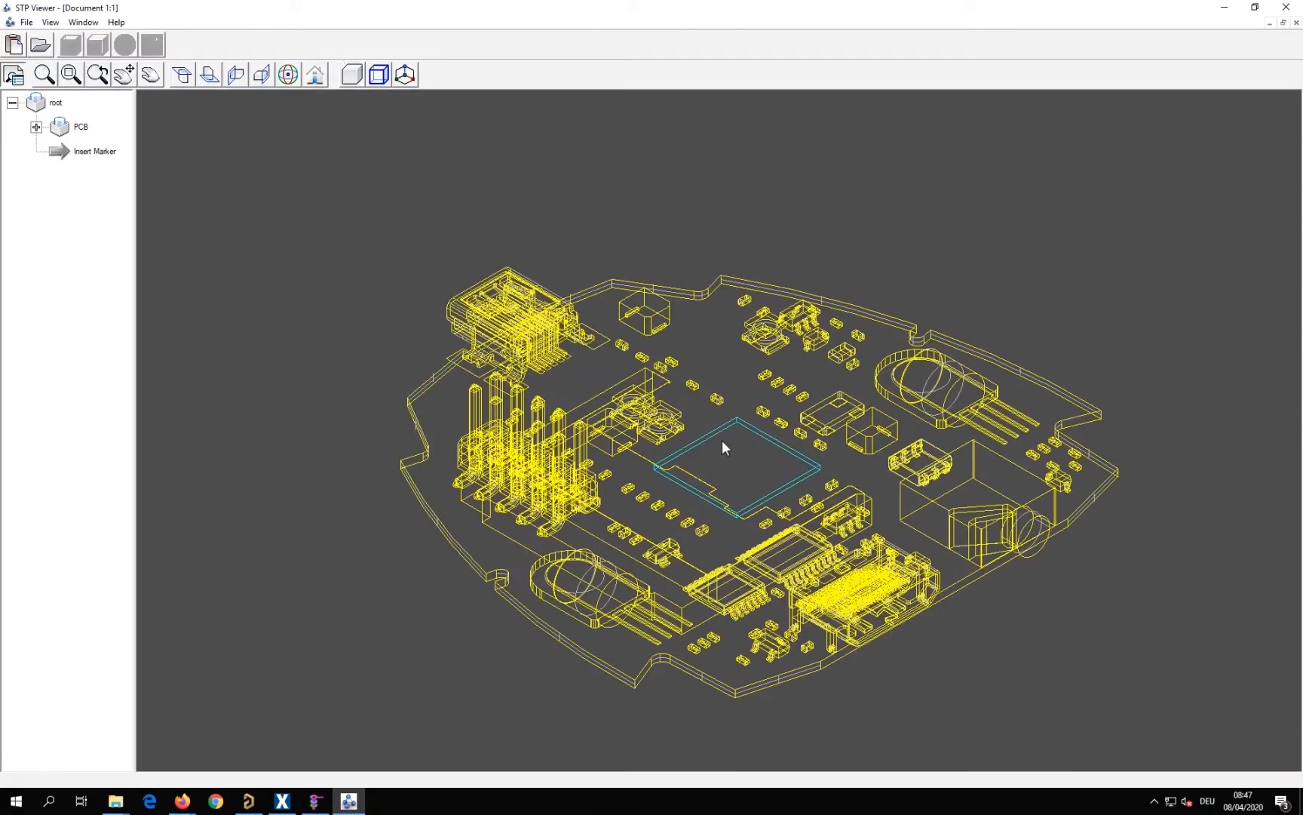
{"action": "left_click", "coordinate": [1225, 7]}
{"action": "left_click", "coordinate": [1286, 10]}
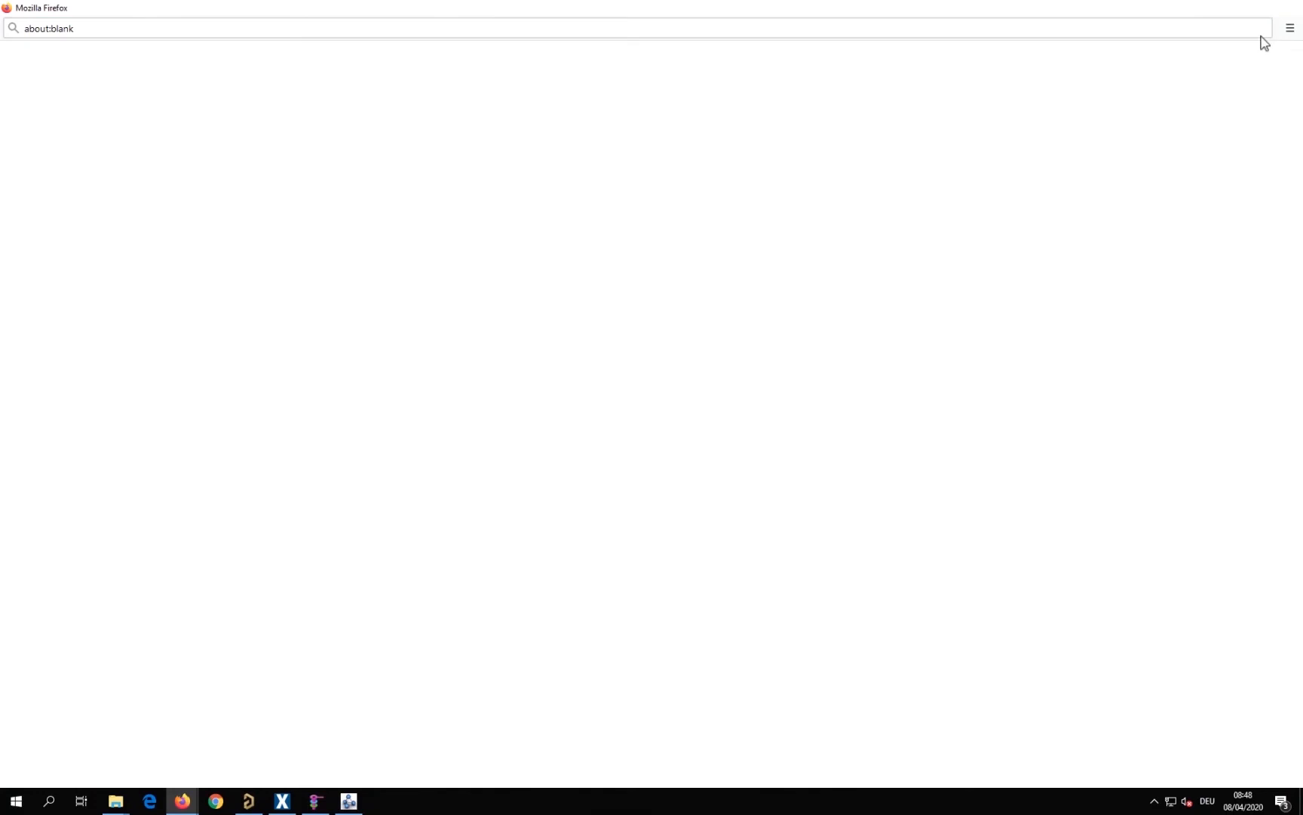
View the attached IPC-2581 file CAD-00000129_A_IPC-2581.cvg in Vu2581, and return to the document's files
{"action": "left_click", "coordinate": [300, 498]}
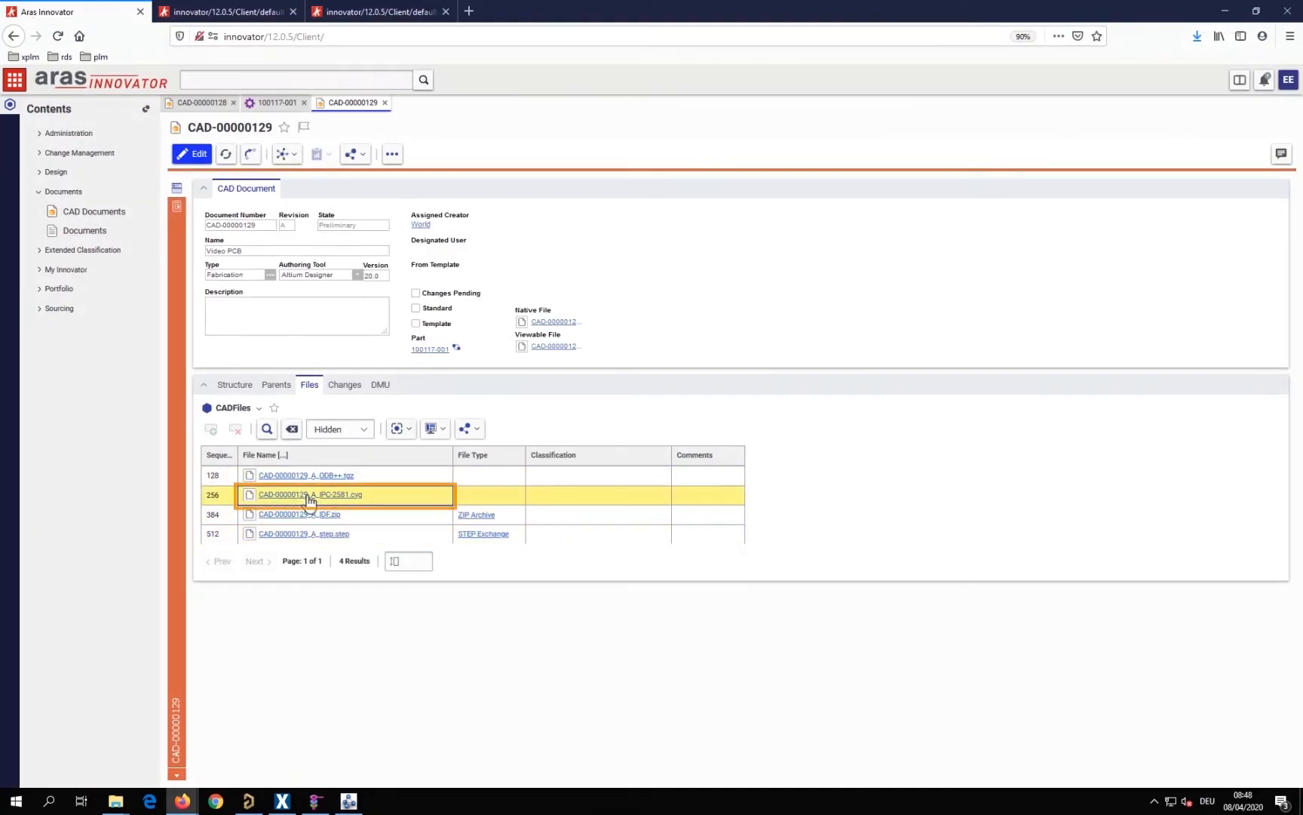
{"action": "left_click", "coordinate": [707, 402]}
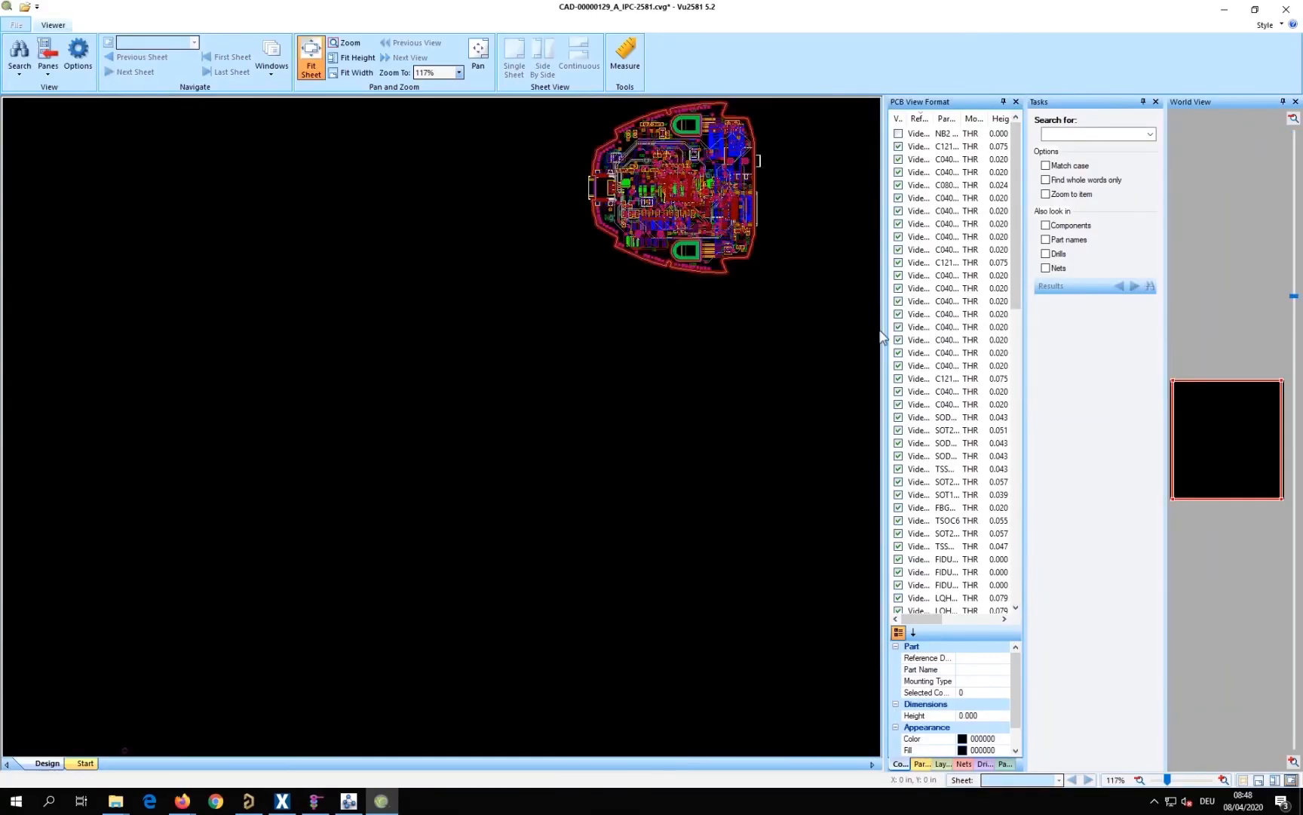
{"action": "mouse_move", "coordinate": [726, 215]}
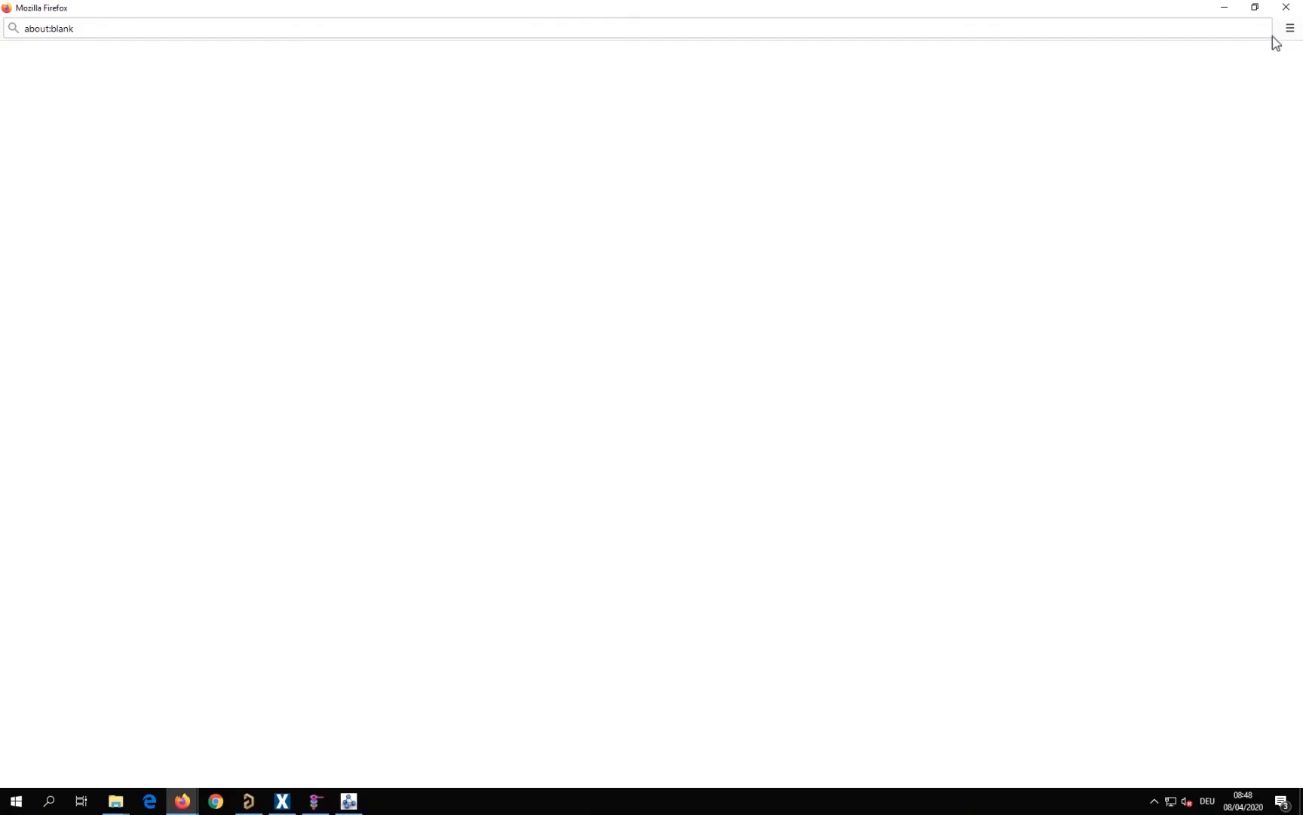
{"action": "left_click", "coordinate": [1293, 6]}
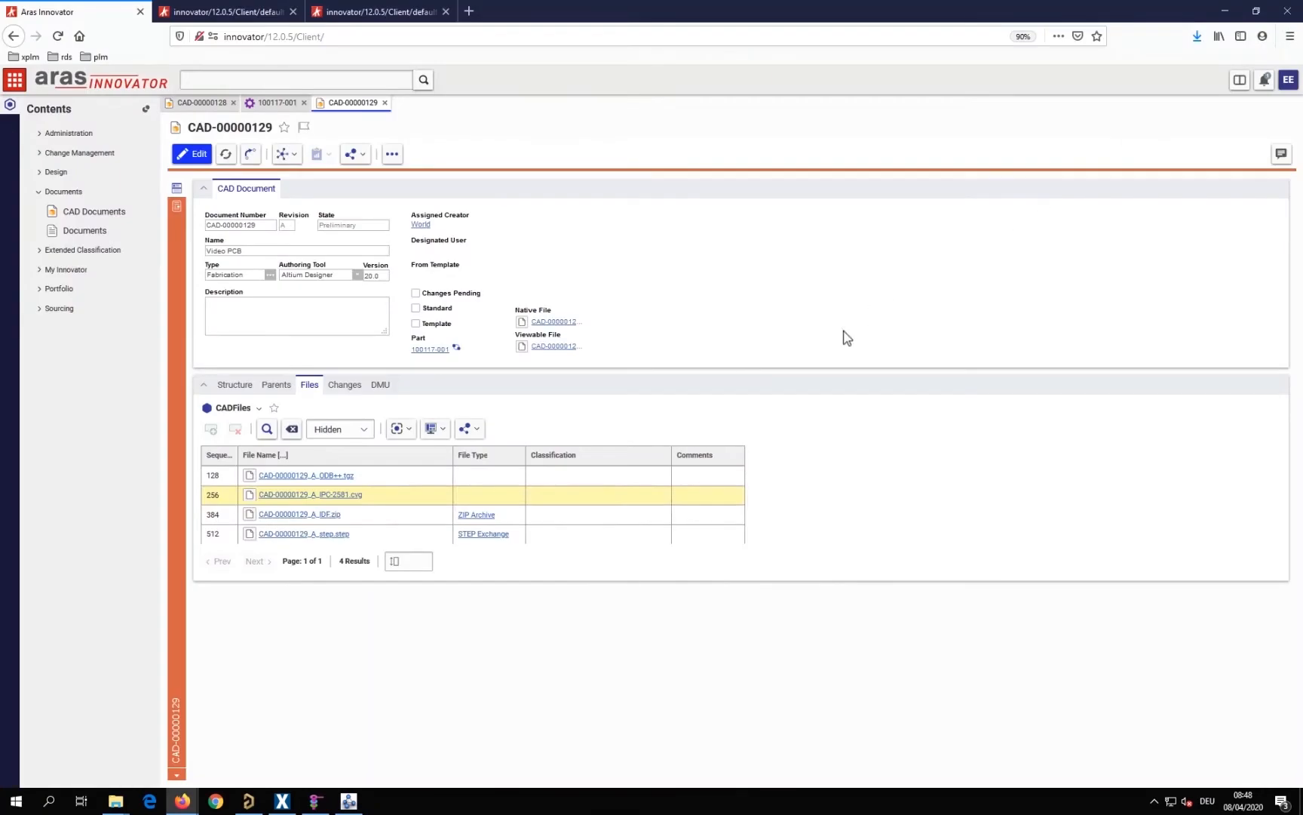
Switch to Save to PLM, and show the CUSTOMER_DELIVERD assembly part with its BOM in Aras Innovator
{"action": "left_click", "coordinate": [276, 805]}
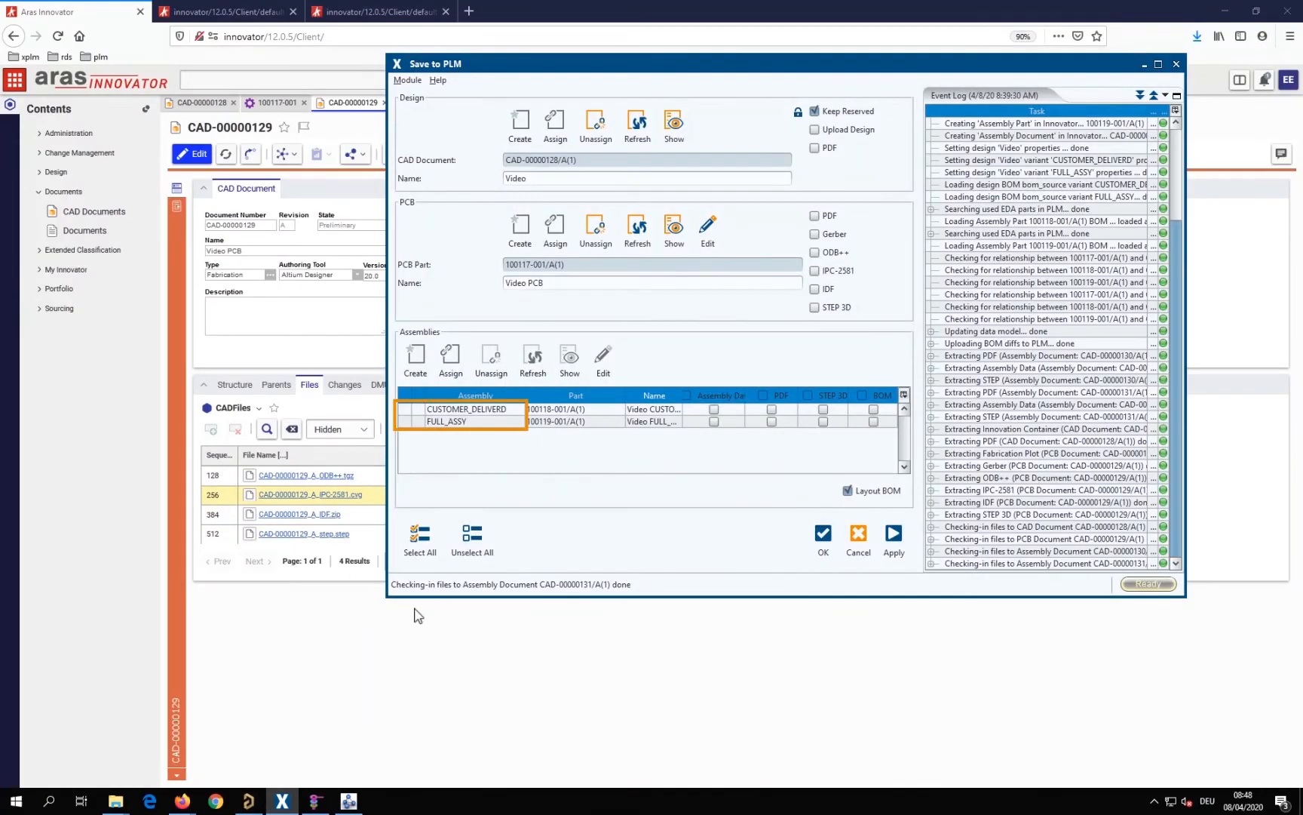
{"action": "left_click", "coordinate": [494, 411]}
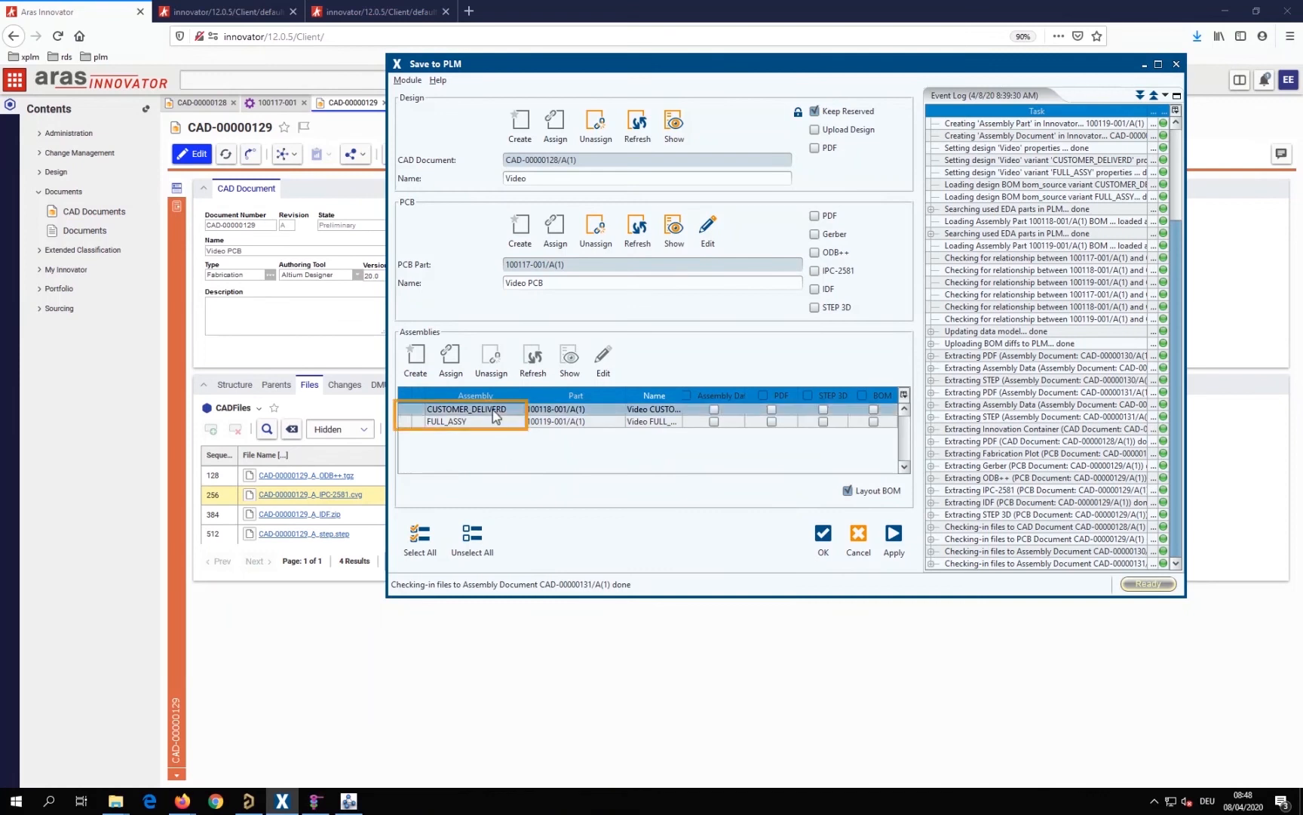
{"action": "left_click", "coordinate": [568, 360]}
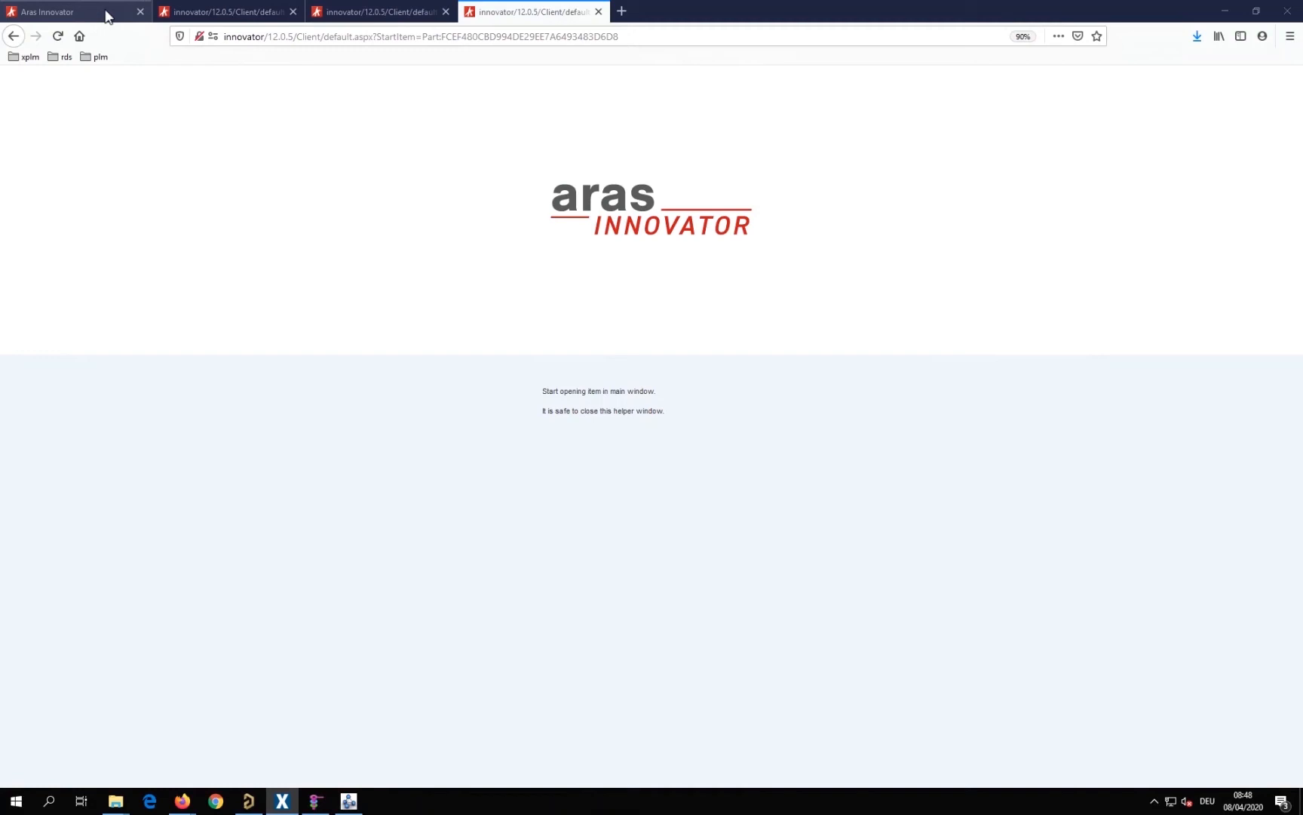
{"action": "left_click", "coordinate": [107, 14]}
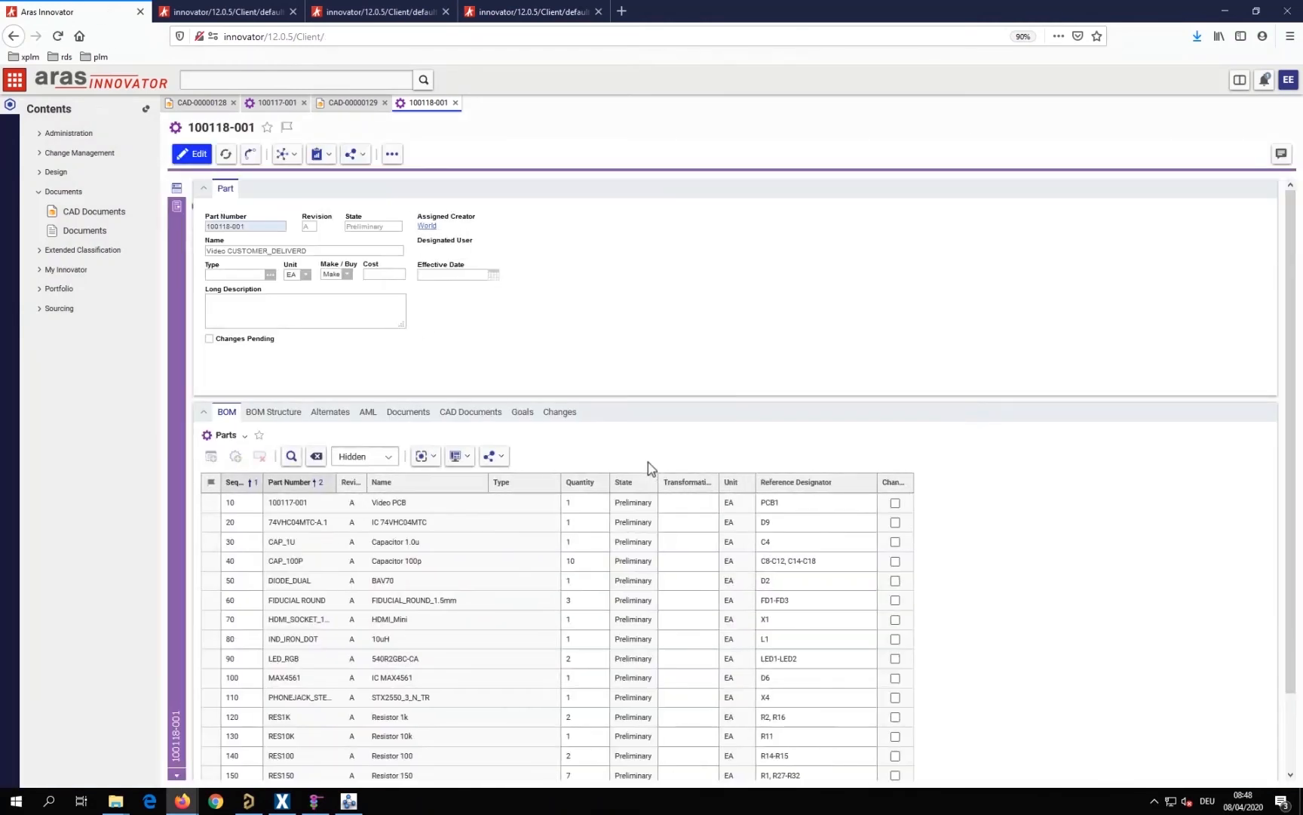
Open the BOM relationship of the CAP_100P row to examine its placement instances
{"action": "left_click", "coordinate": [837, 565]}
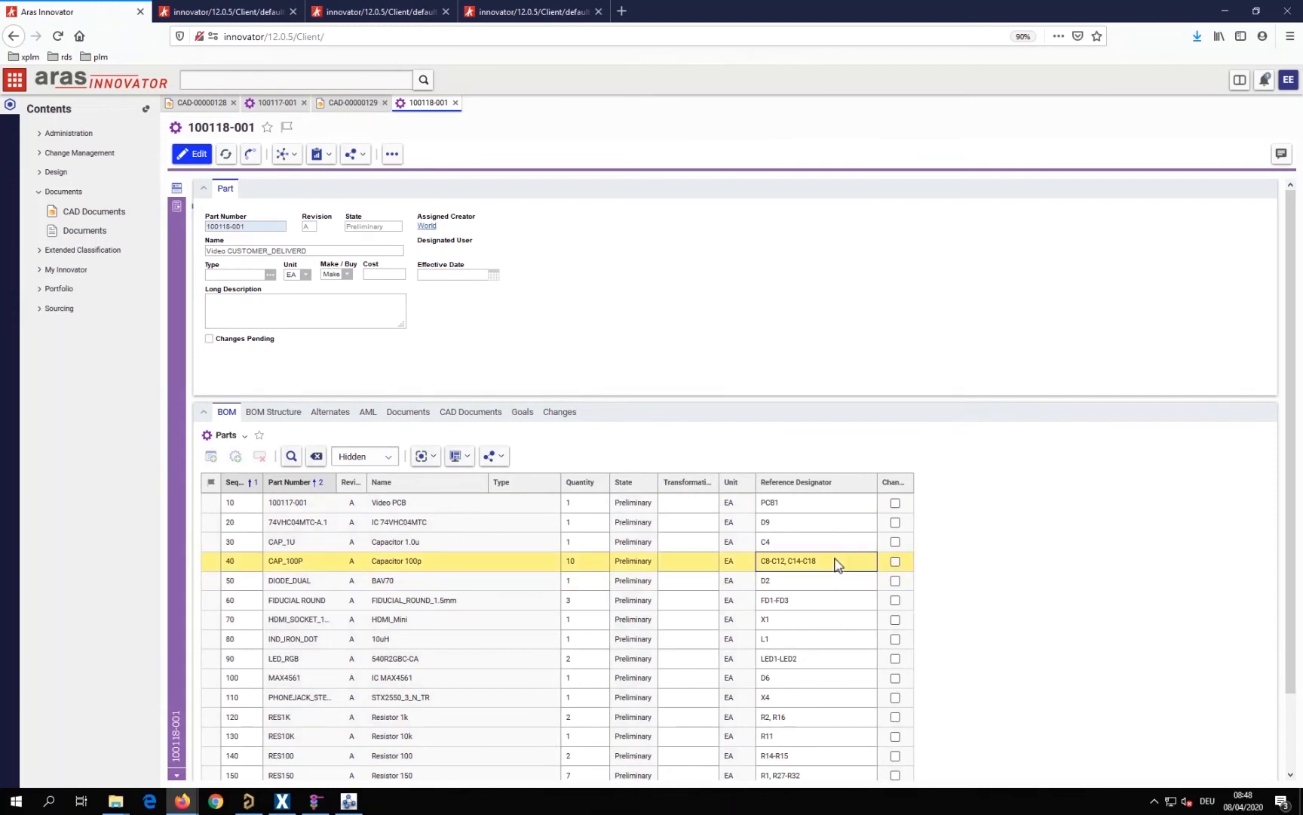
{"action": "right_click", "coordinate": [838, 565]}
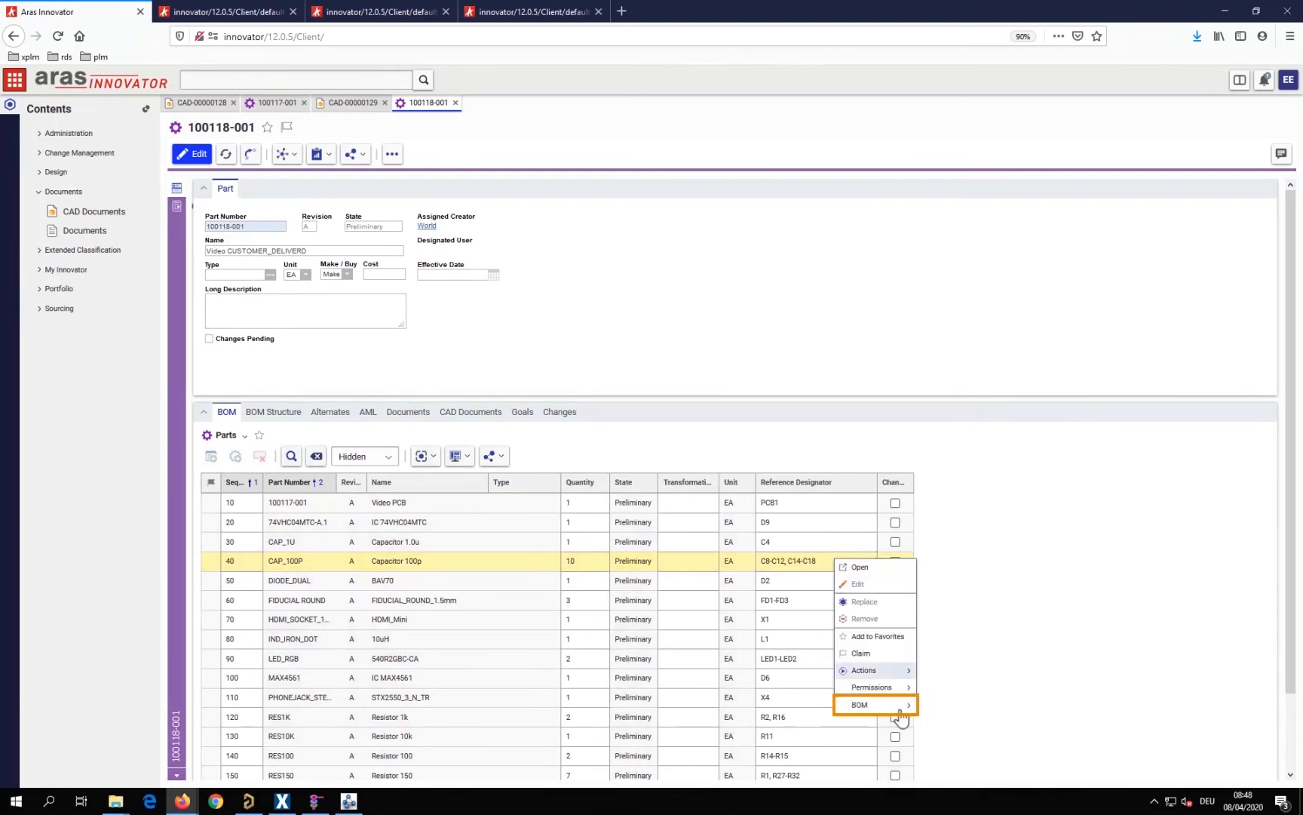
{"action": "mouse_move", "coordinate": [901, 709]}
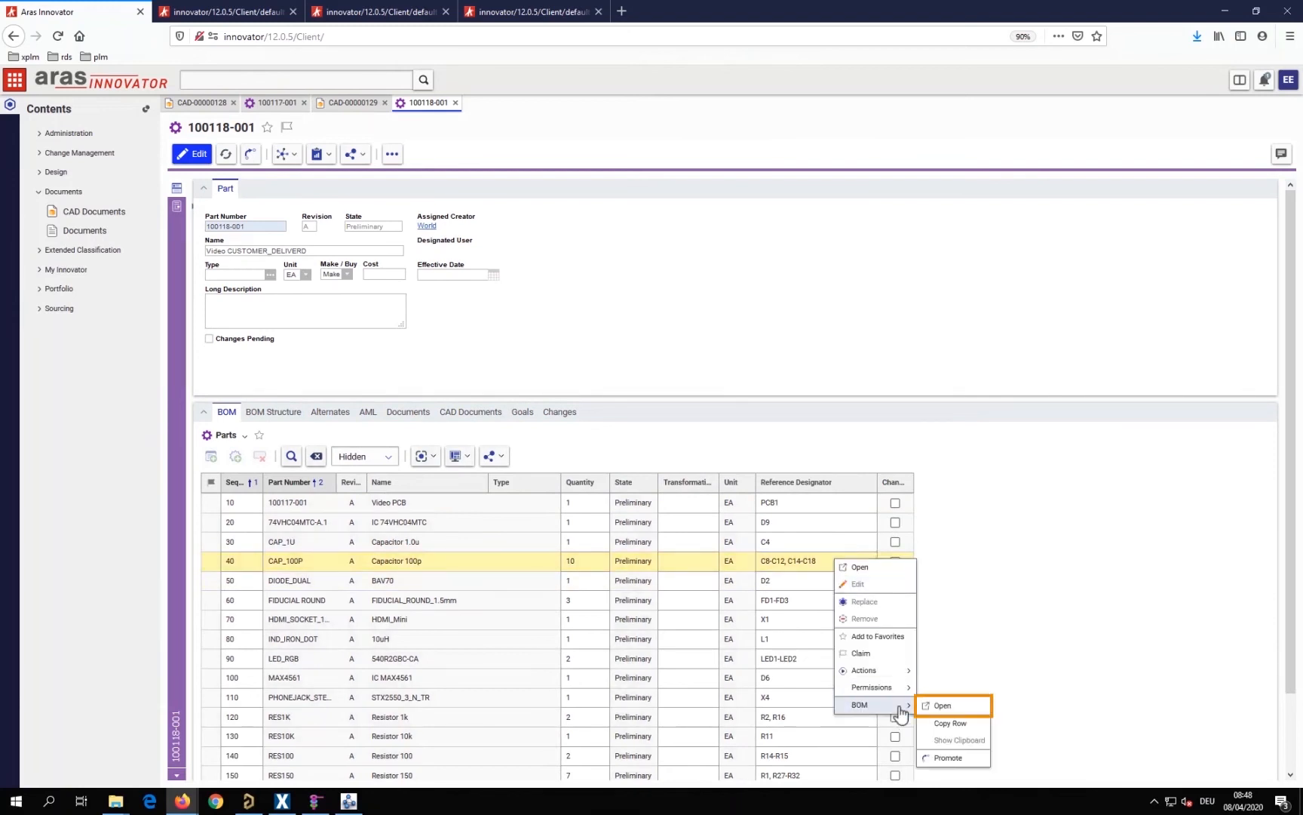
{"action": "left_click", "coordinate": [954, 706]}
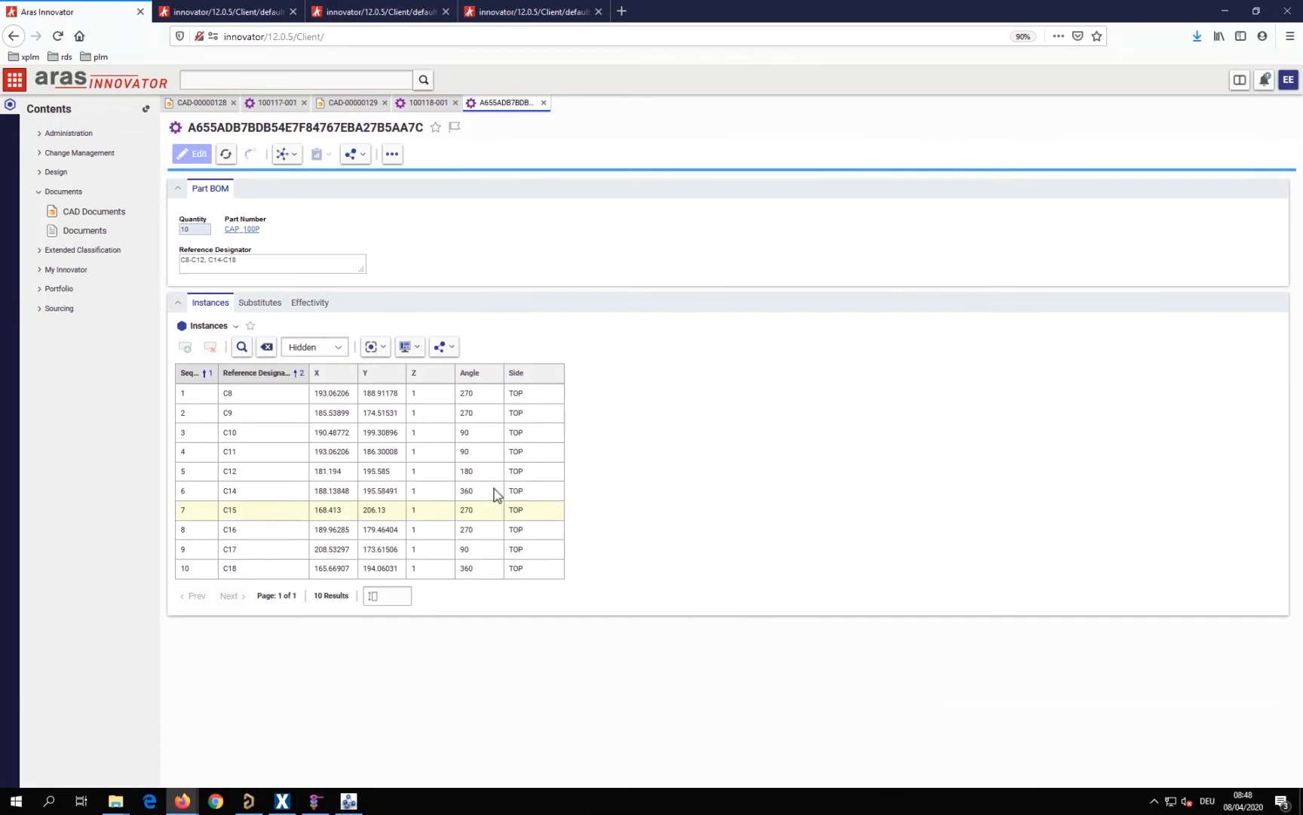
Return to the Video CUSTOMER_DELIVERD part, and open its related assembly CAD document CAD-00000130
{"action": "left_click", "coordinate": [427, 105]}
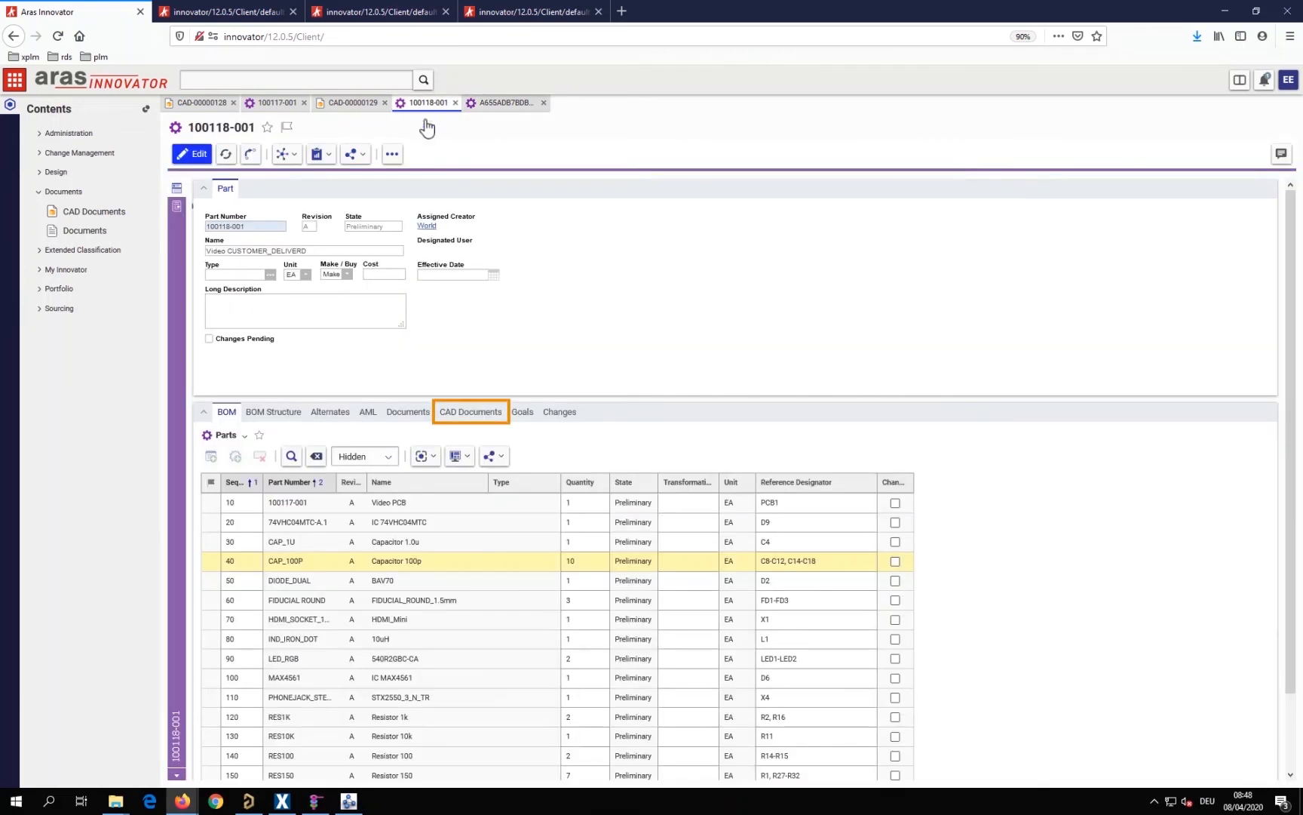
{"action": "left_click", "coordinate": [466, 412]}
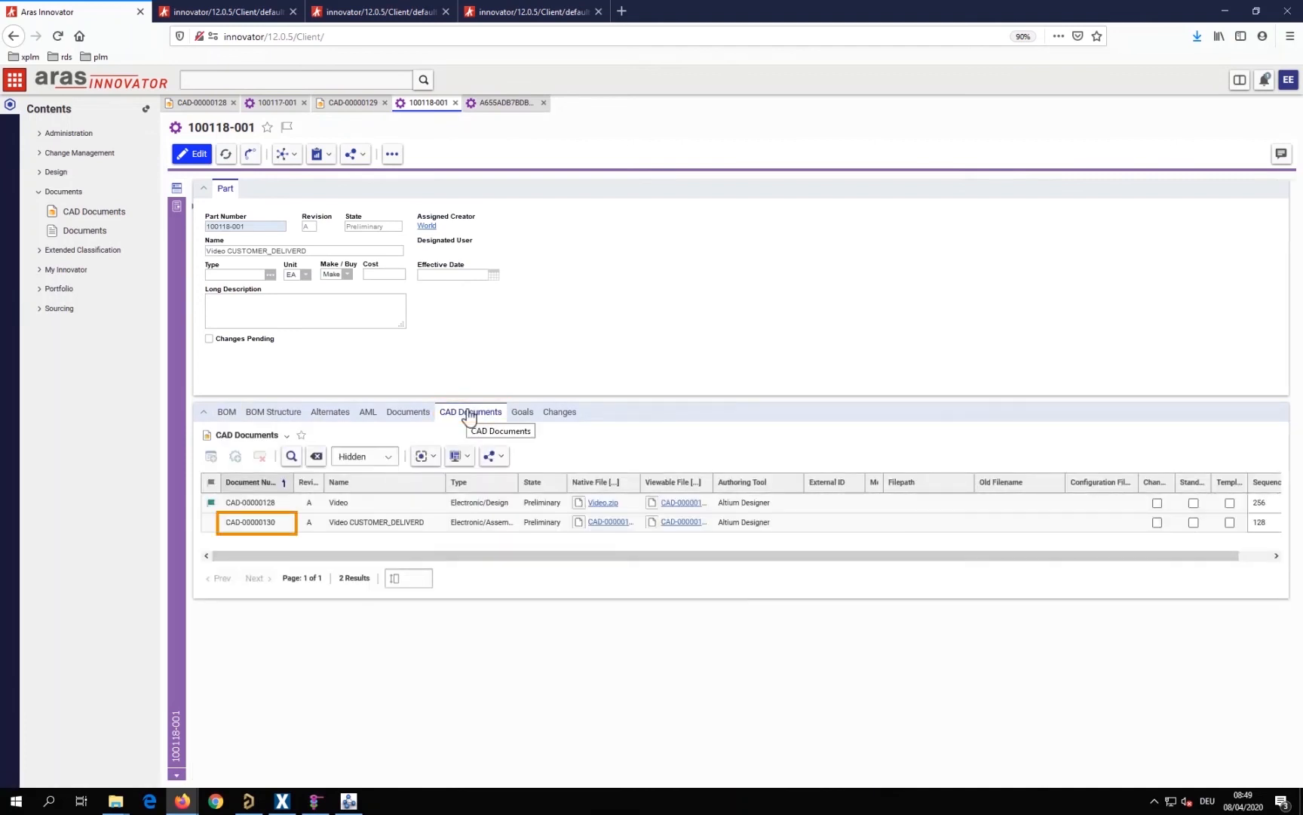
{"action": "double_click", "coordinate": [253, 522]}
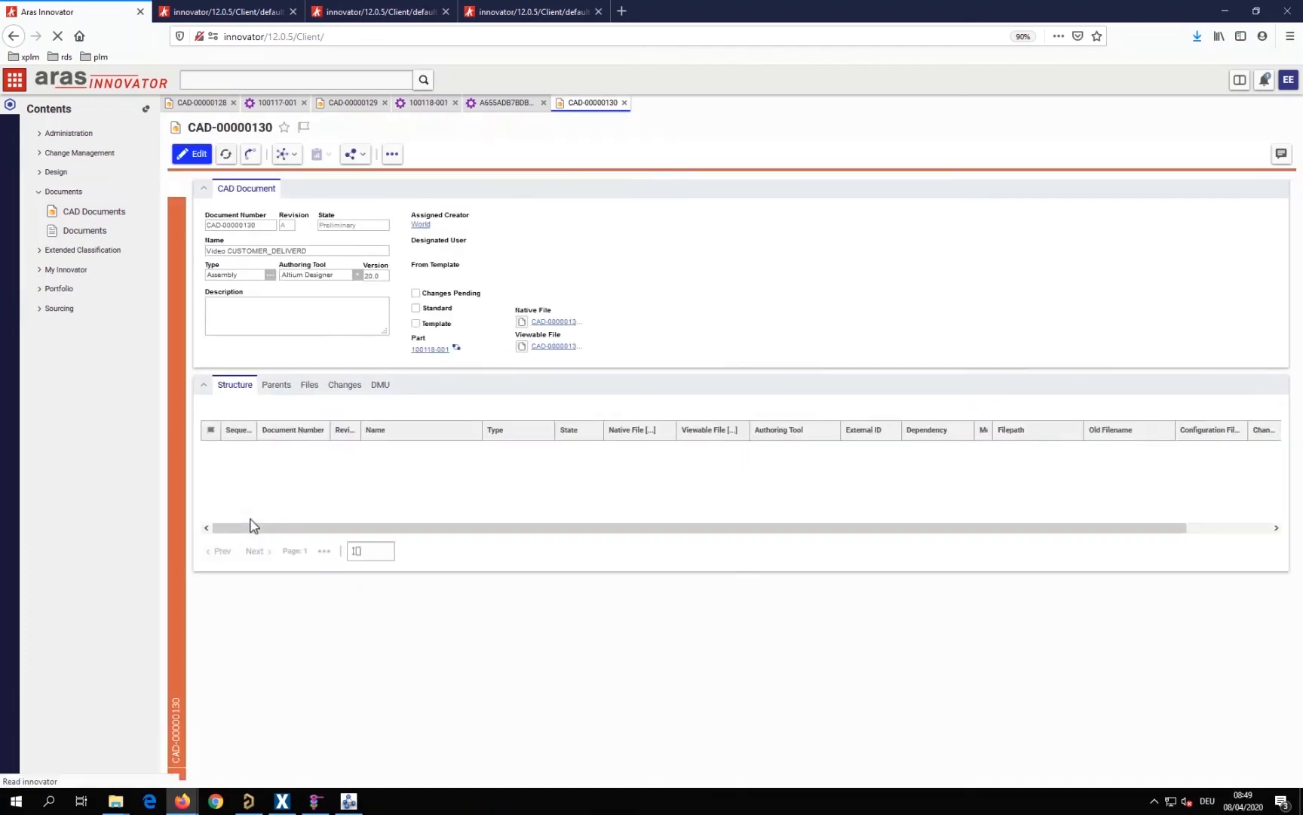
View the assembly drawings and schematic sheets in the Video CUSTOMER_DELIVERD document's viewable file
{"action": "left_click", "coordinate": [180, 211]}
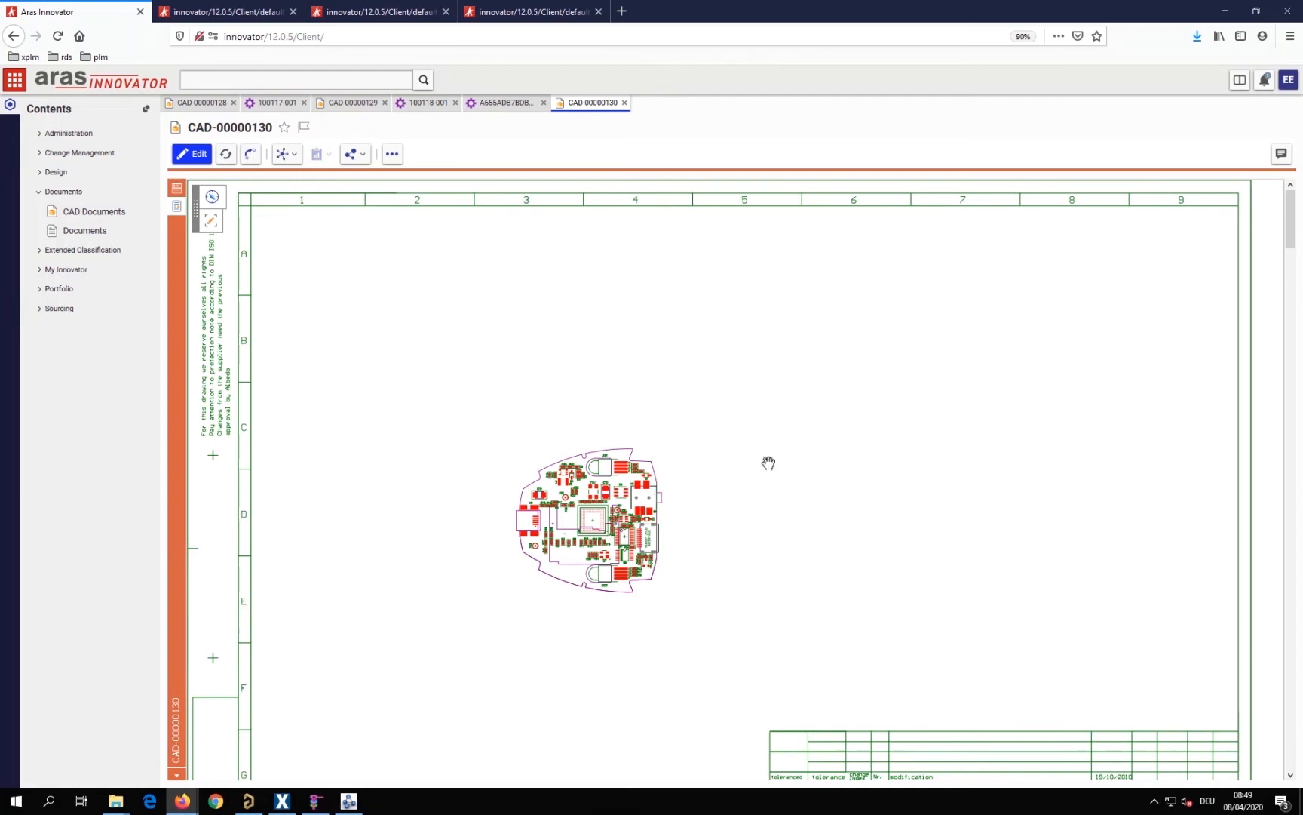
{"action": "scroll", "coordinate": [877, 545], "scroll_direction": "down", "scroll_amount": 5}
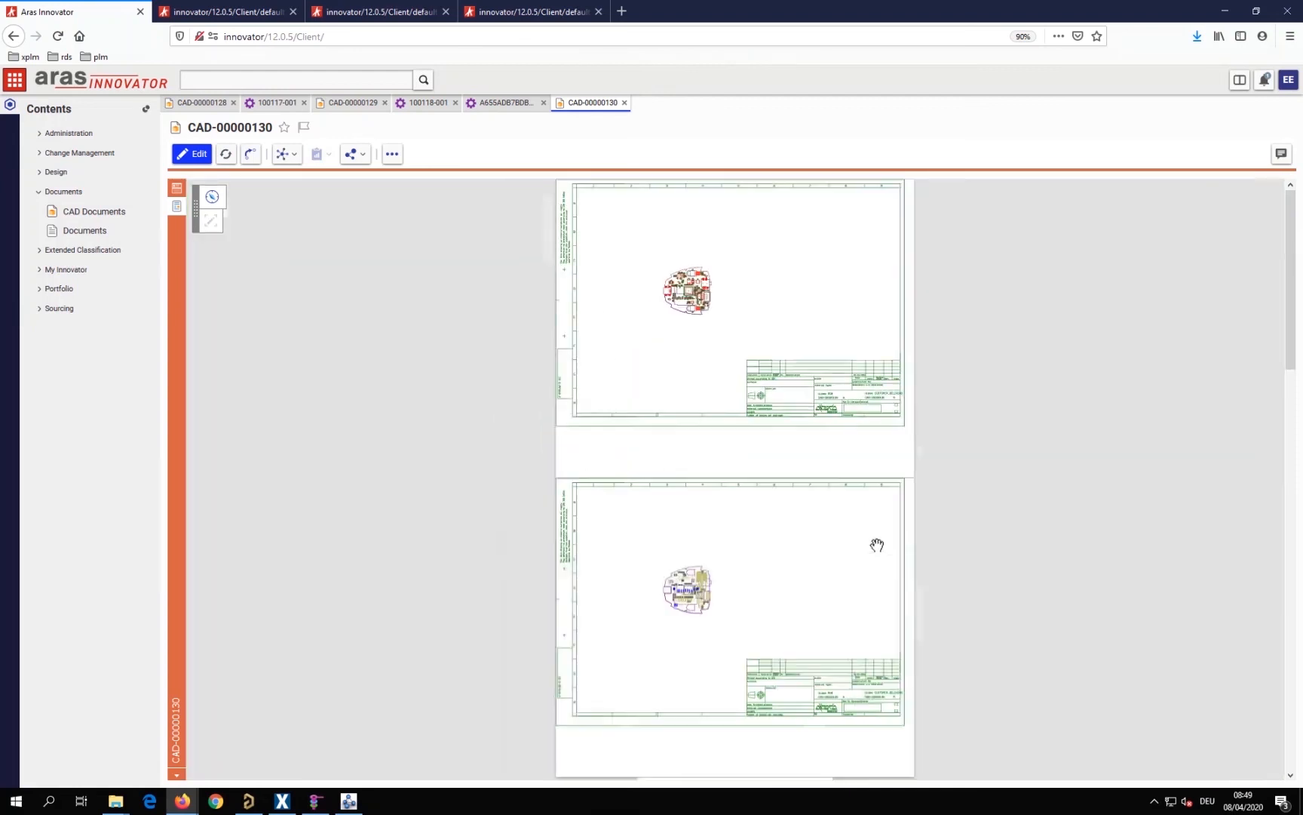
{"action": "scroll", "coordinate": [877, 544], "scroll_direction": "down", "scroll_amount": 1}
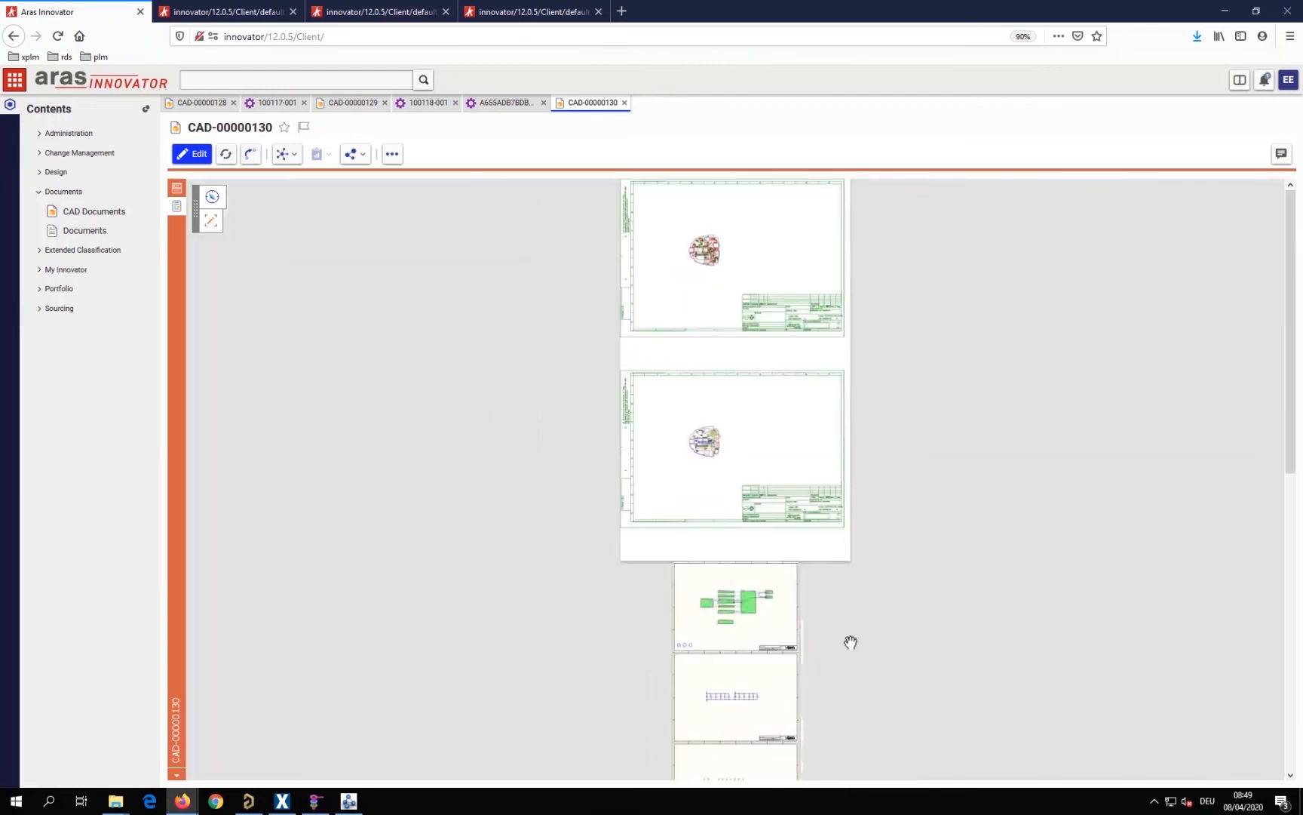
{"action": "left_click_drag", "start_coordinate": [845, 565], "coordinate": [877, 684]}
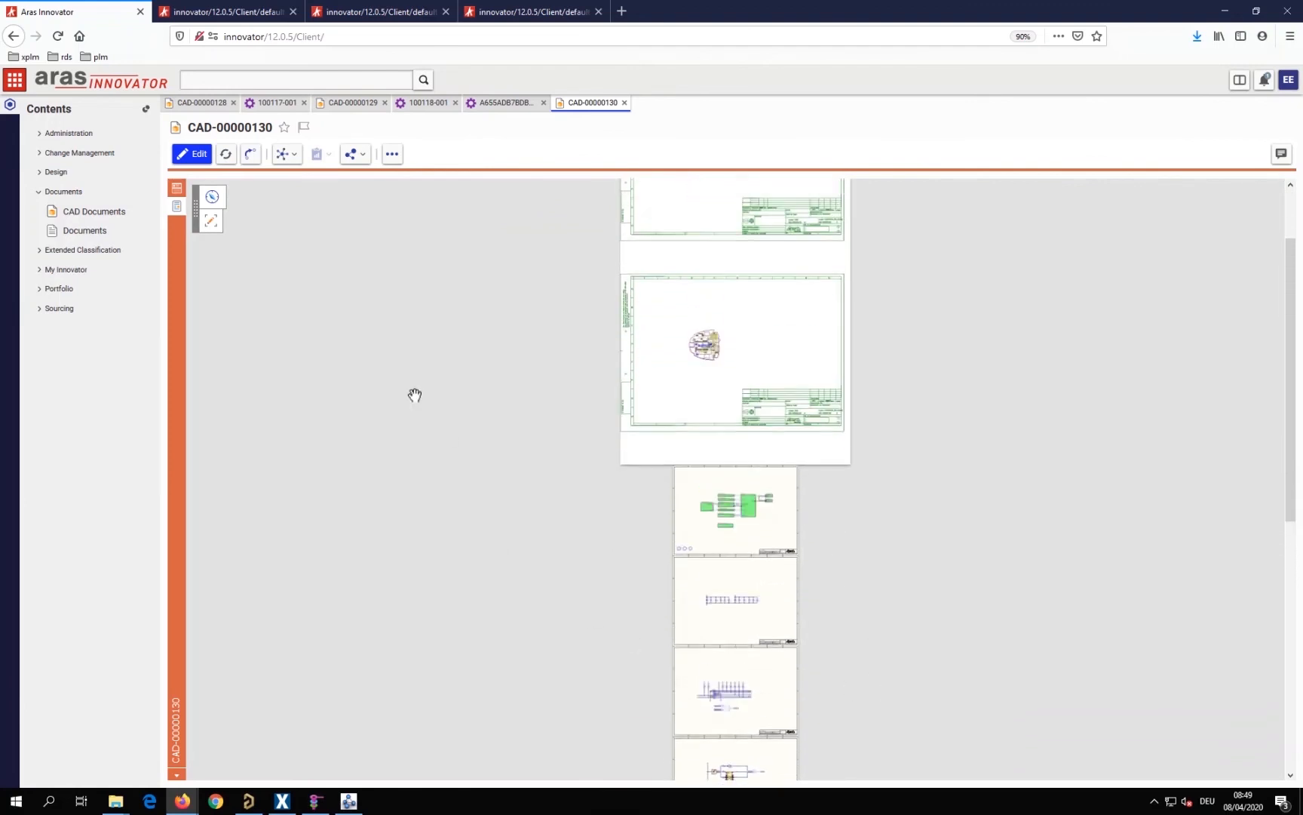
Return to the assembly document's form, and open its native archive CAD-00000130_A_ASSY.zip in Windows Explorer
{"action": "left_click", "coordinate": [176, 190]}
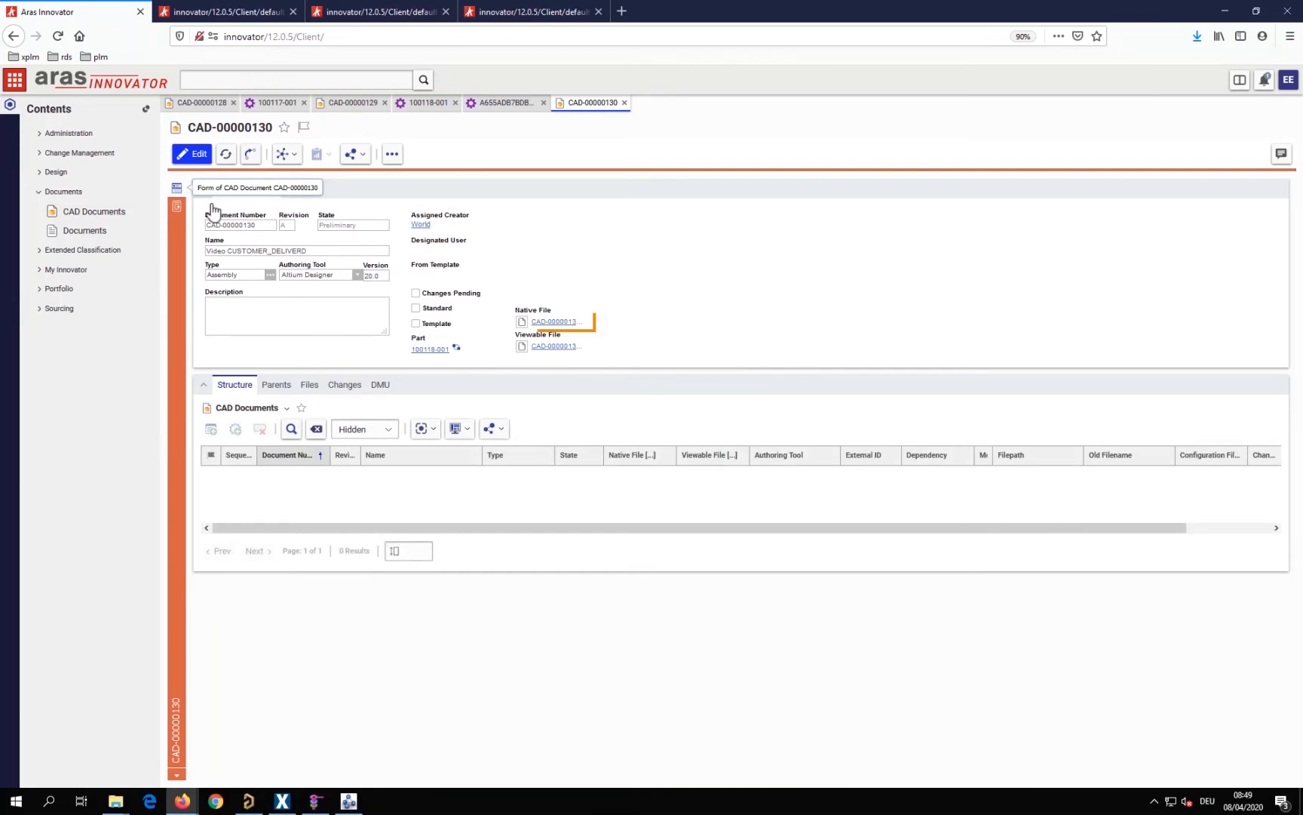
{"action": "left_click", "coordinate": [543, 322]}
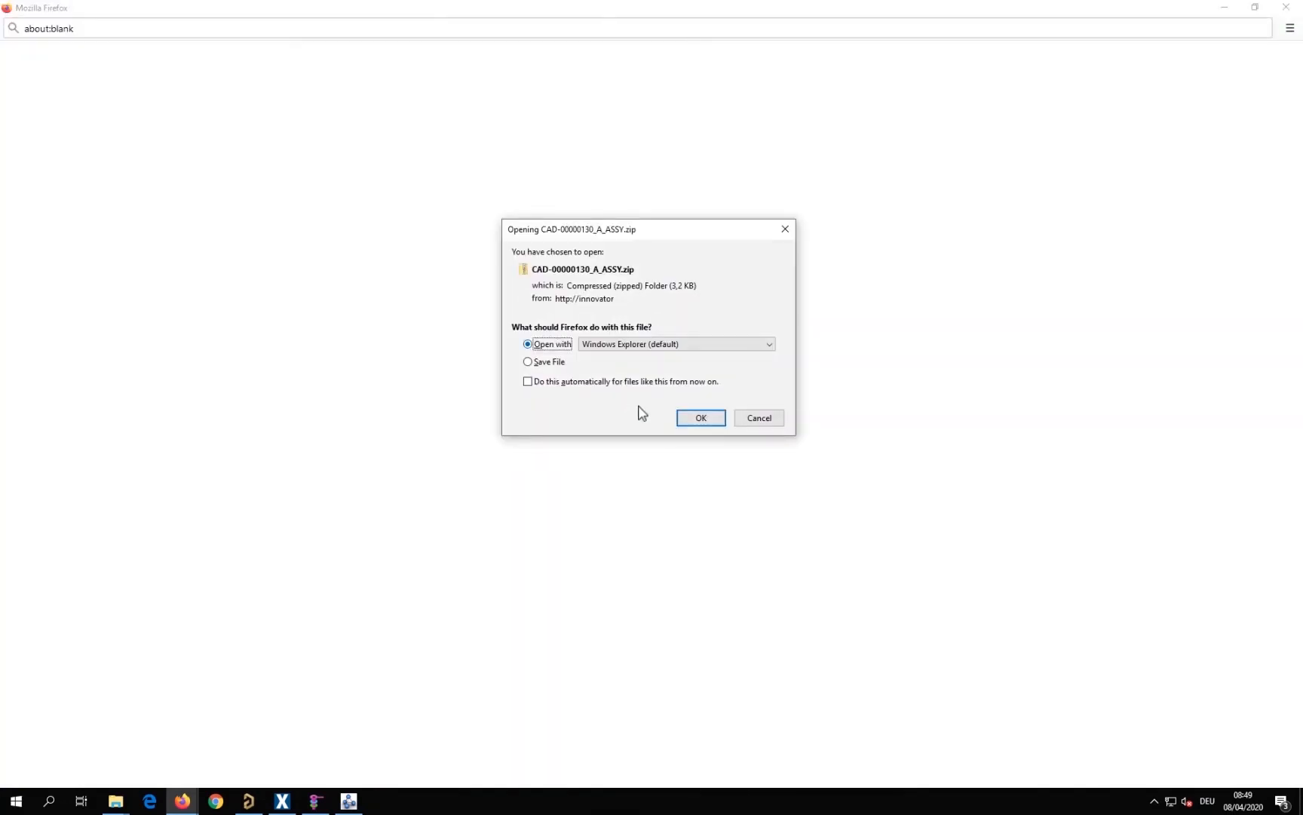
{"action": "left_click", "coordinate": [688, 422]}
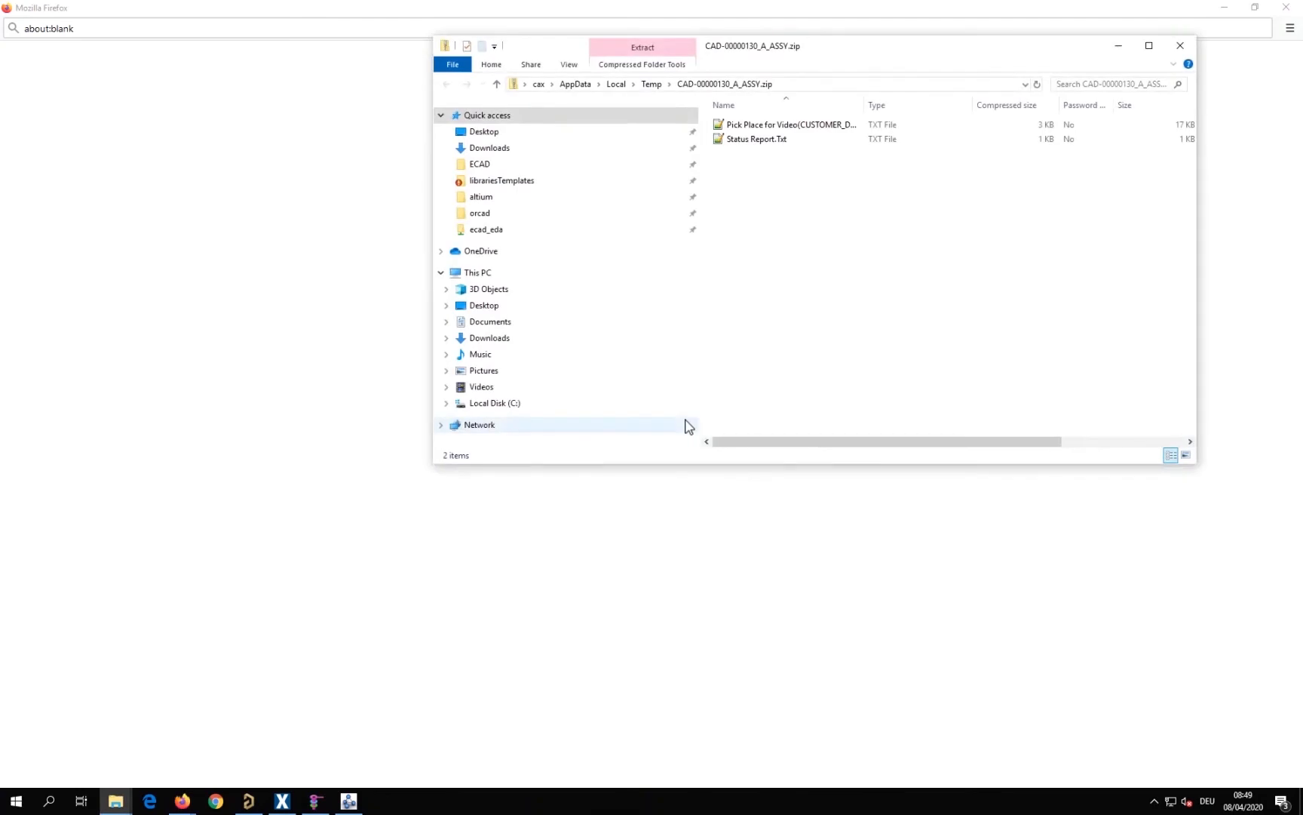